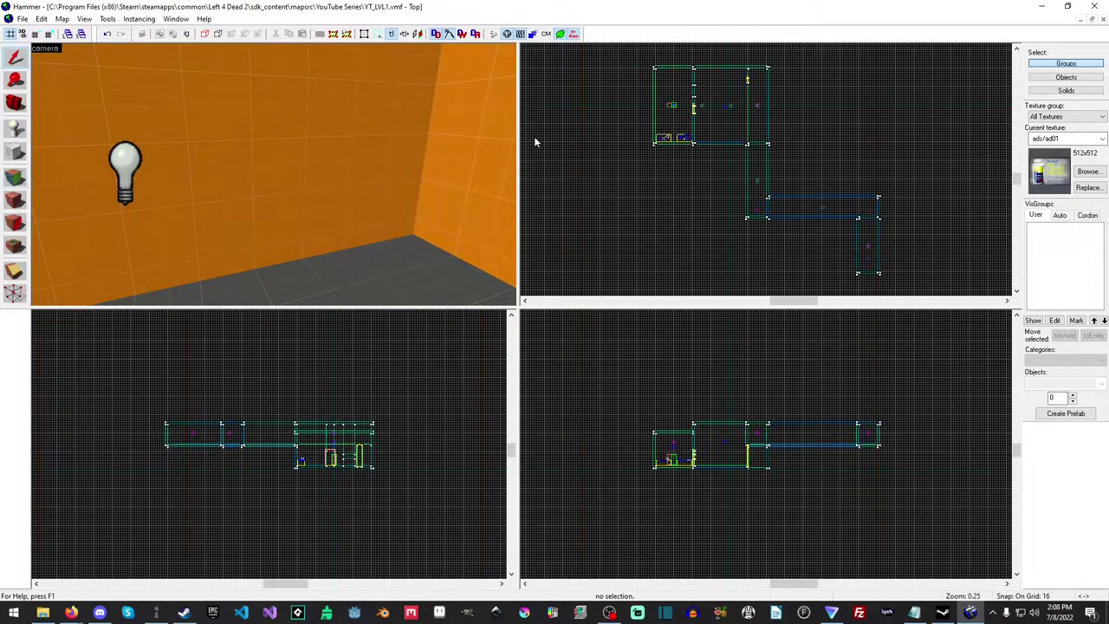
Step: Create a block 16 wide, 128 long and 144 high over the last corridor's east wall, against the south end wall
{"action": "left_click", "coordinate": [265, 153]}
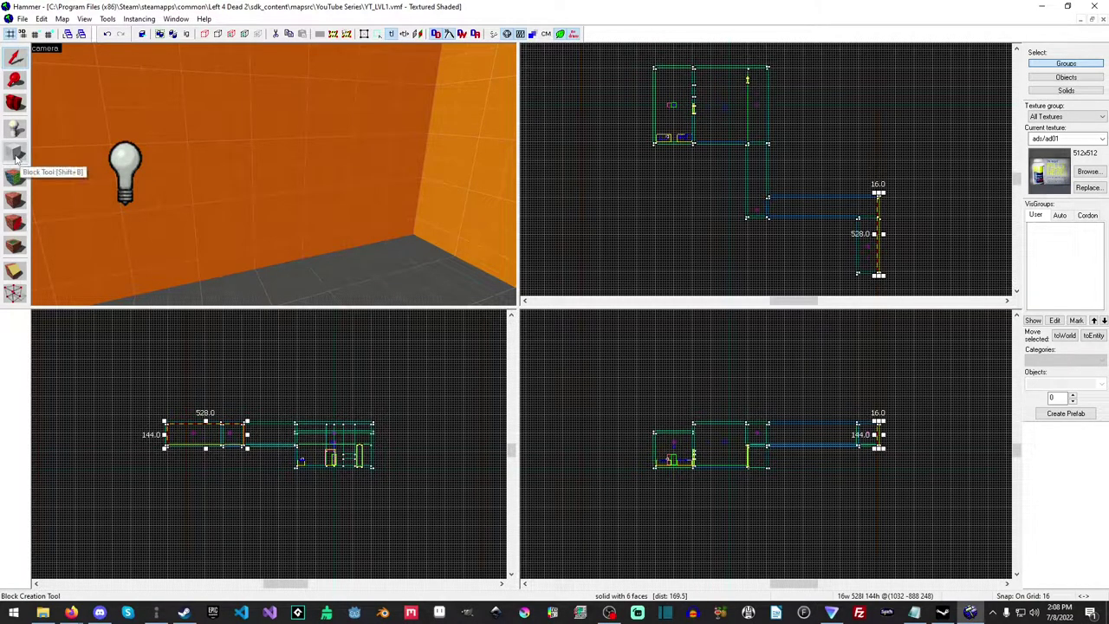
{"action": "scroll", "coordinate": [900, 262], "scroll_direction": "up", "scroll_amount": 8}
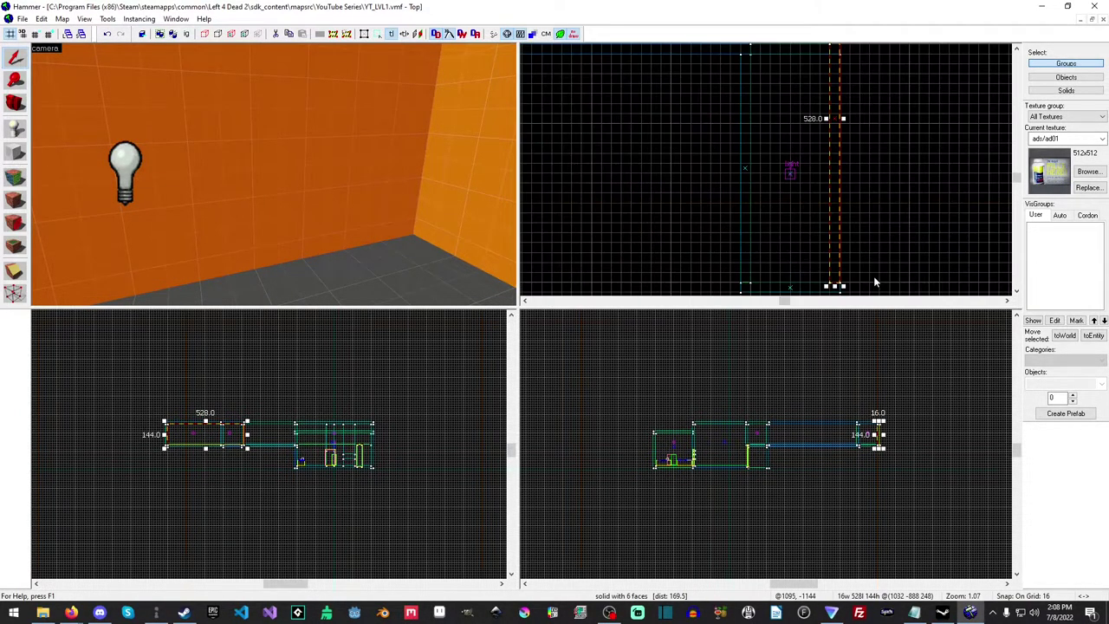
{"action": "left_click", "coordinate": [761, 214]}
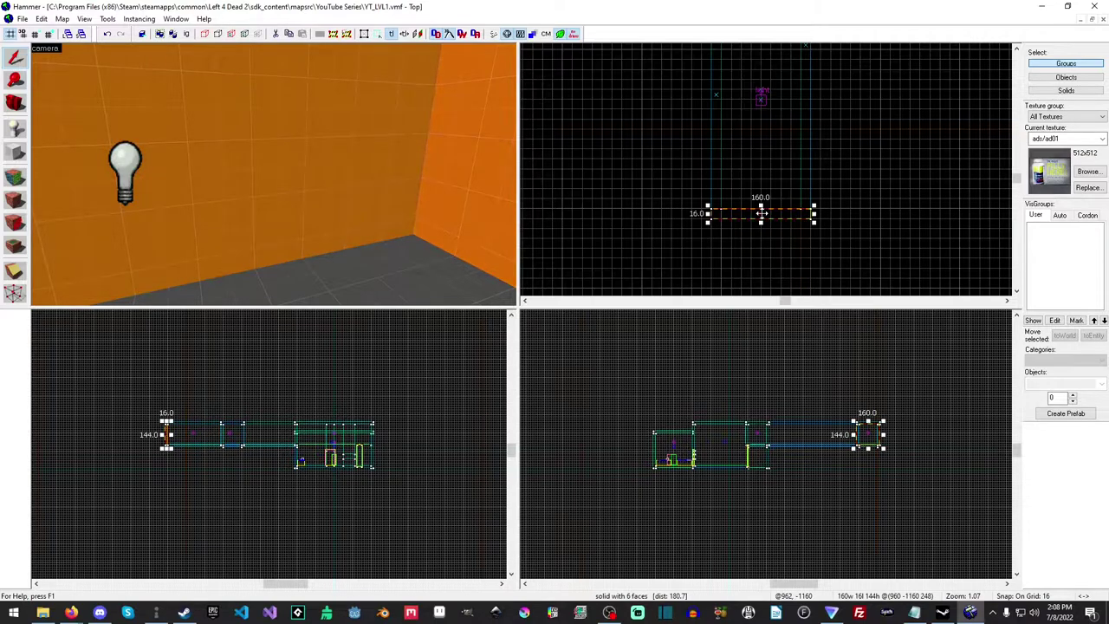
{"action": "scroll", "coordinate": [608, 131], "scroll_direction": "down", "scroll_amount": 6}
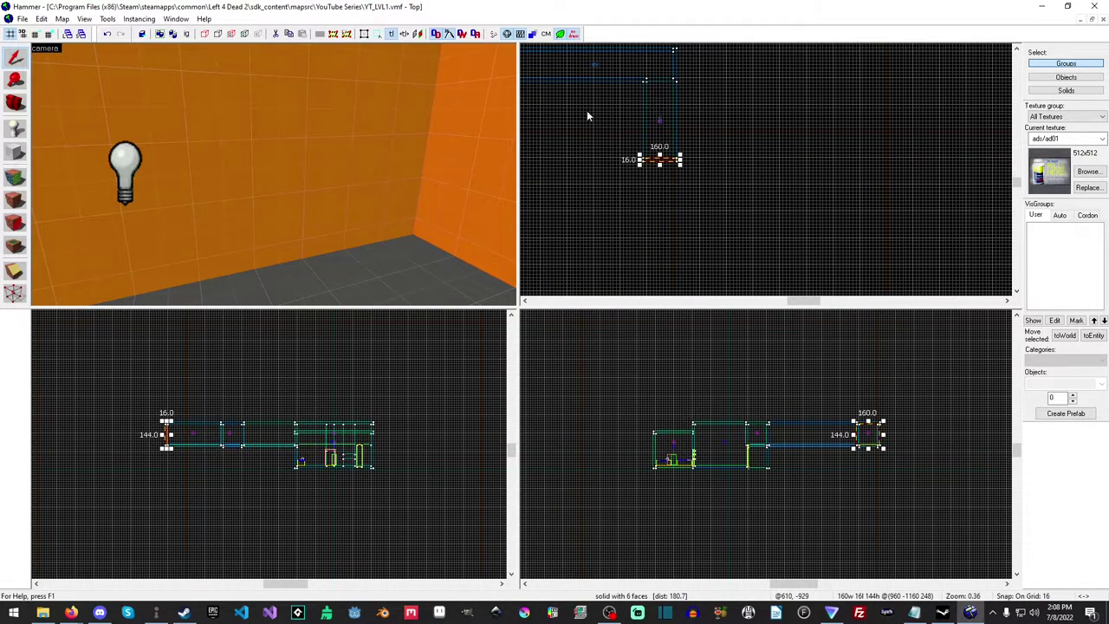
{"action": "scroll", "coordinate": [587, 110], "scroll_direction": "up", "scroll_amount": 4}
{"action": "scroll", "coordinate": [662, 102], "scroll_direction": "up", "scroll_amount": 6}
{"action": "left_click_drag", "start_coordinate": [667, 169], "coordinate": [749, 184]}
{"action": "key", "text": "Return"}
{"action": "scroll", "coordinate": [912, 250], "scroll_direction": "down", "scroll_amount": 5}
{"action": "middle_click_drag", "start_coordinate": [912, 249], "coordinate": [778, 99]}
{"action": "scroll", "coordinate": [738, 220], "scroll_direction": "up", "scroll_amount": 7}
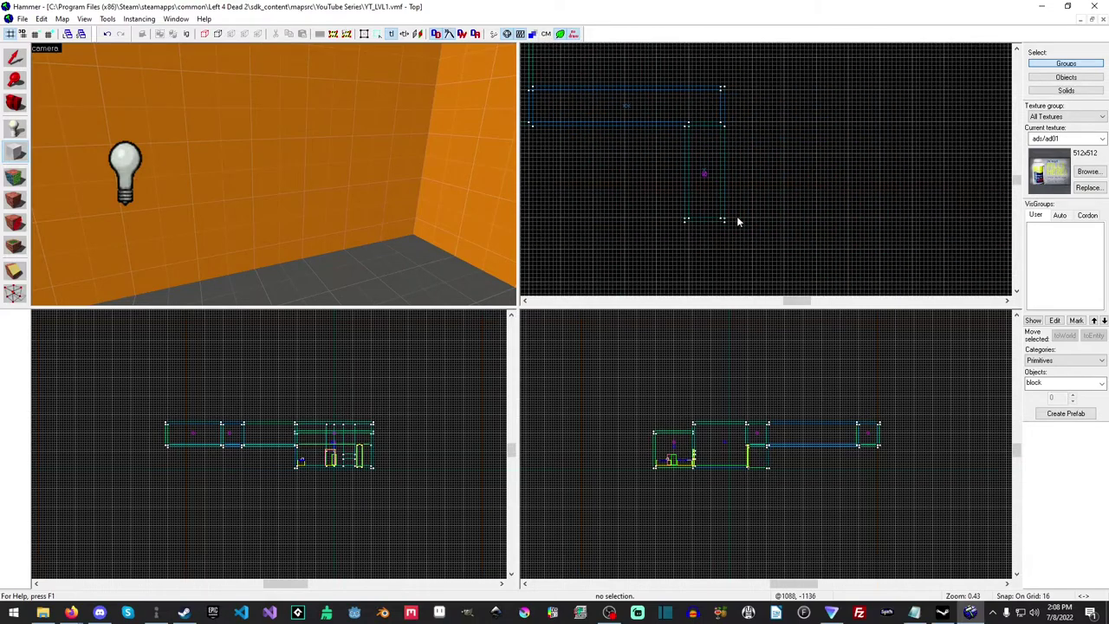
{"action": "left_click_drag", "start_coordinate": [690, 141], "coordinate": [706, 225]}
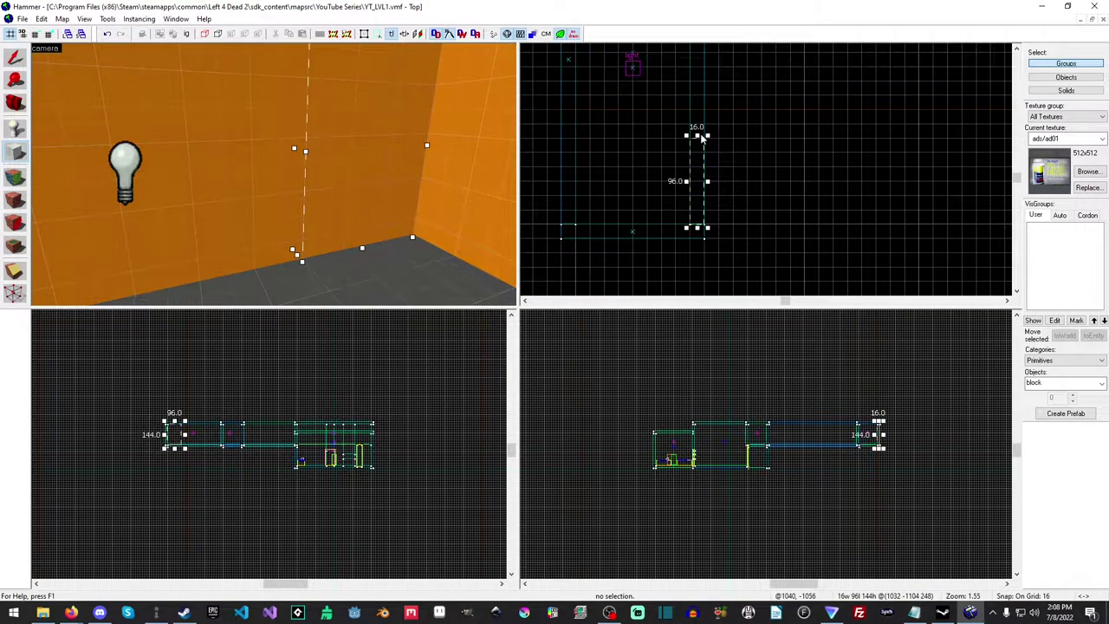
{"action": "left_click_drag", "start_coordinate": [698, 137], "coordinate": [698, 106]}
{"action": "scroll", "coordinate": [888, 414], "scroll_direction": "up", "scroll_amount": 3}
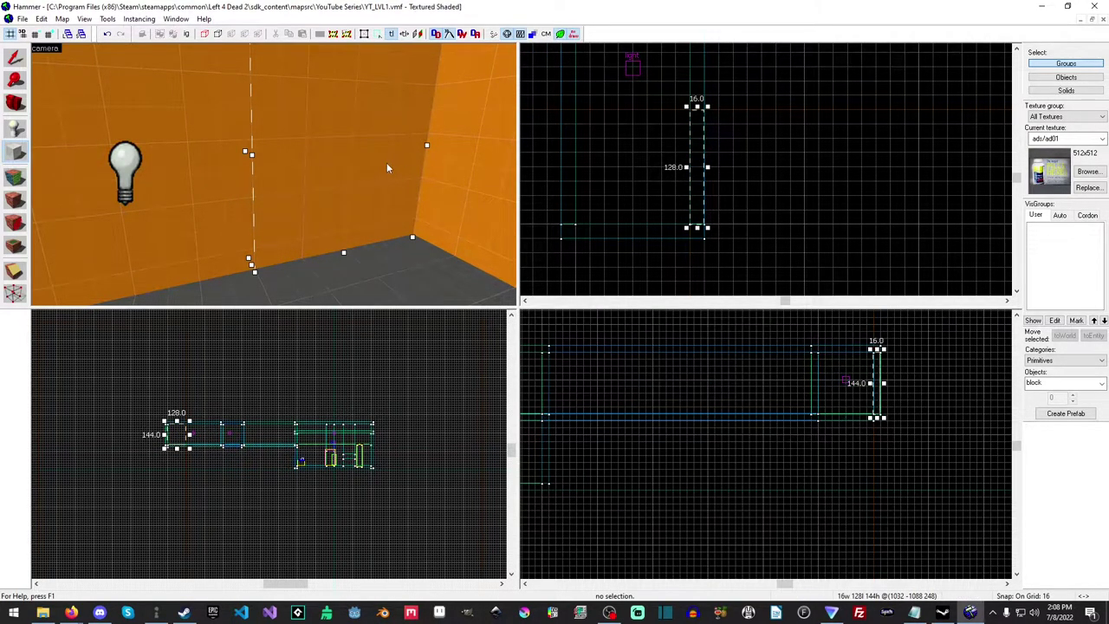
{"action": "key", "text": "z"}
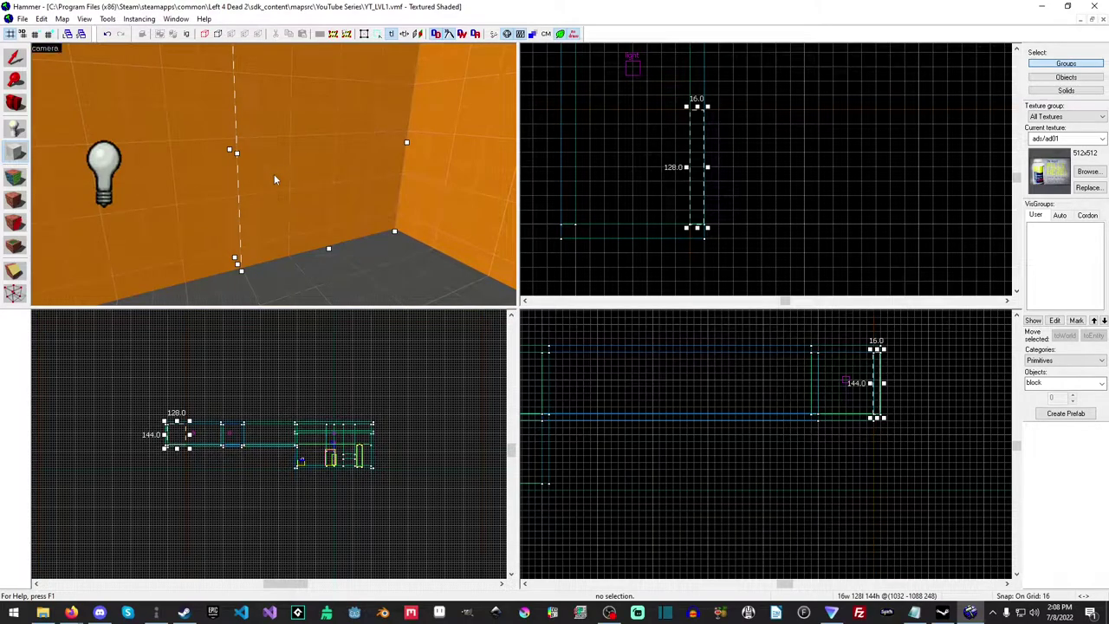
{"action": "key", "text": "Return"}
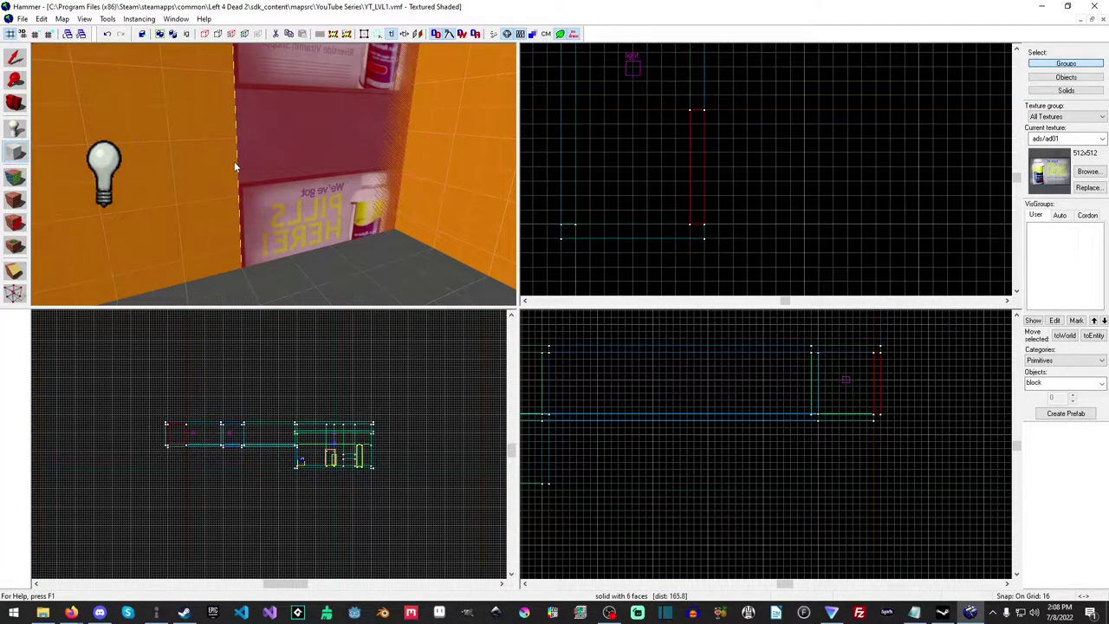
Step: Extend the last corridor's floor southward past the end wall to a length of 640 units
{"action": "left_click", "coordinate": [14, 56]}
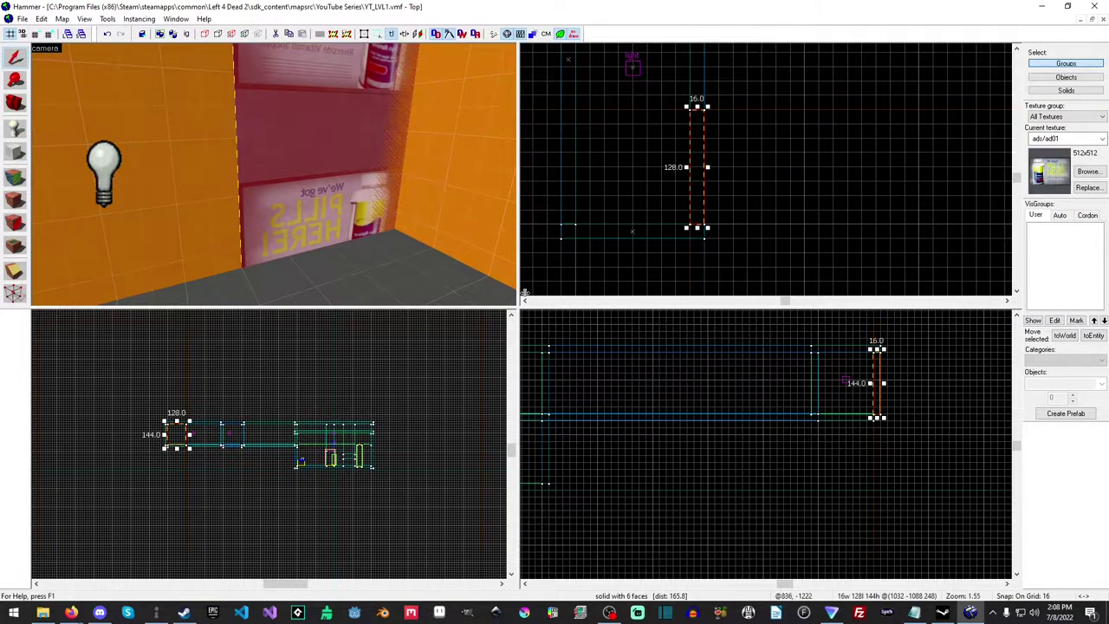
{"action": "left_click", "coordinate": [415, 283]}
{"action": "scroll", "coordinate": [644, 242], "scroll_direction": "down", "scroll_amount": 4}
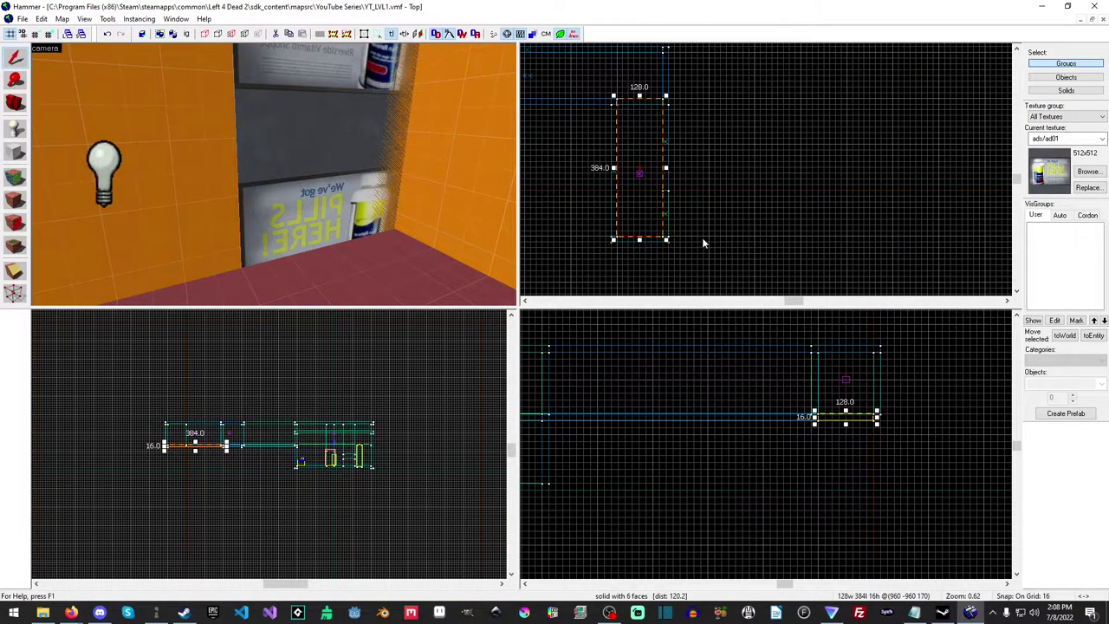
{"action": "middle_click_drag", "start_coordinate": [639, 227], "coordinate": [696, 95]}
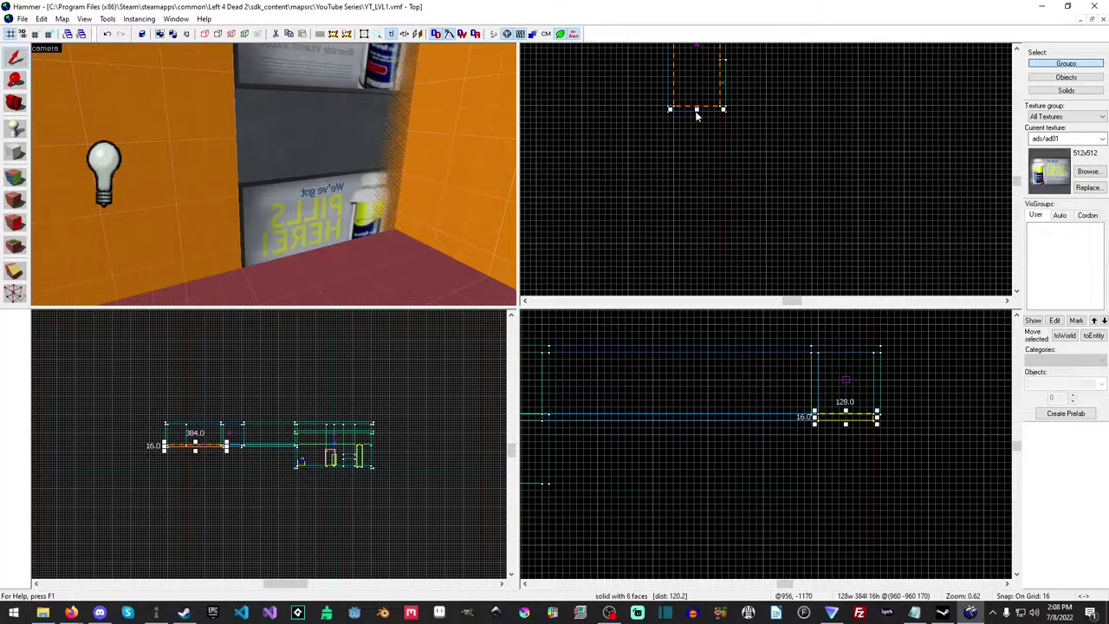
{"action": "mouse_move", "coordinate": [696, 110]}
{"action": "left_mouse_down"}
{"action": "mouse_move", "coordinate": [703, 243]}
{"action": "mouse_move", "coordinate": [704, 200]}
{"action": "left_mouse_up"}
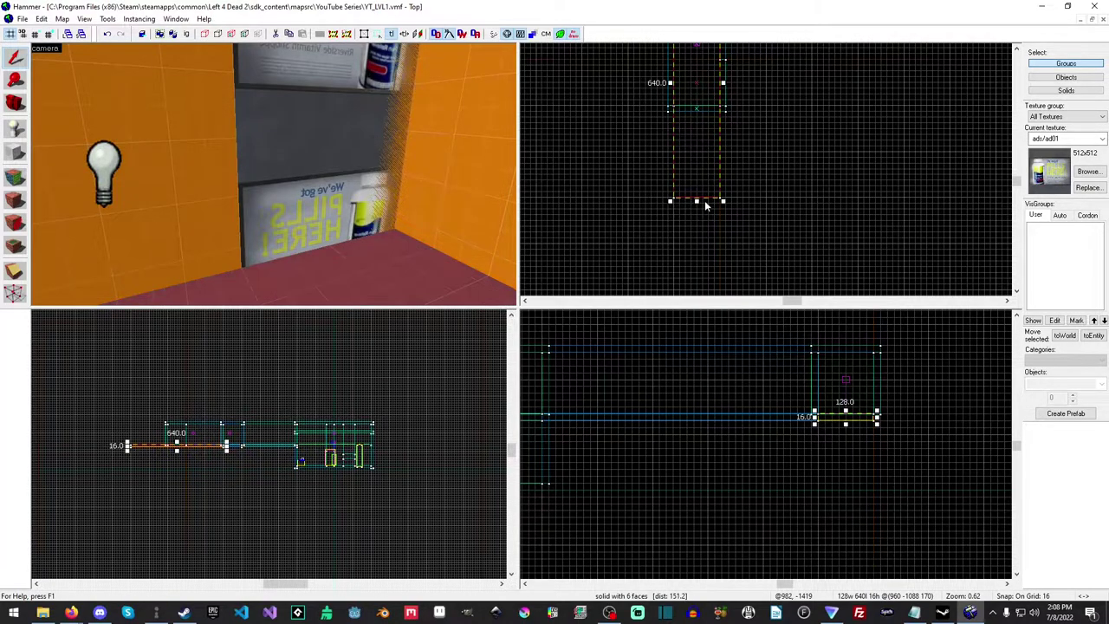
Step: Move the corridor's 160-unit end wall south to the far end of the extended floor
{"action": "left_click", "coordinate": [423, 204]}
{"action": "scroll", "coordinate": [714, 102], "scroll_direction": "up", "scroll_amount": 3}
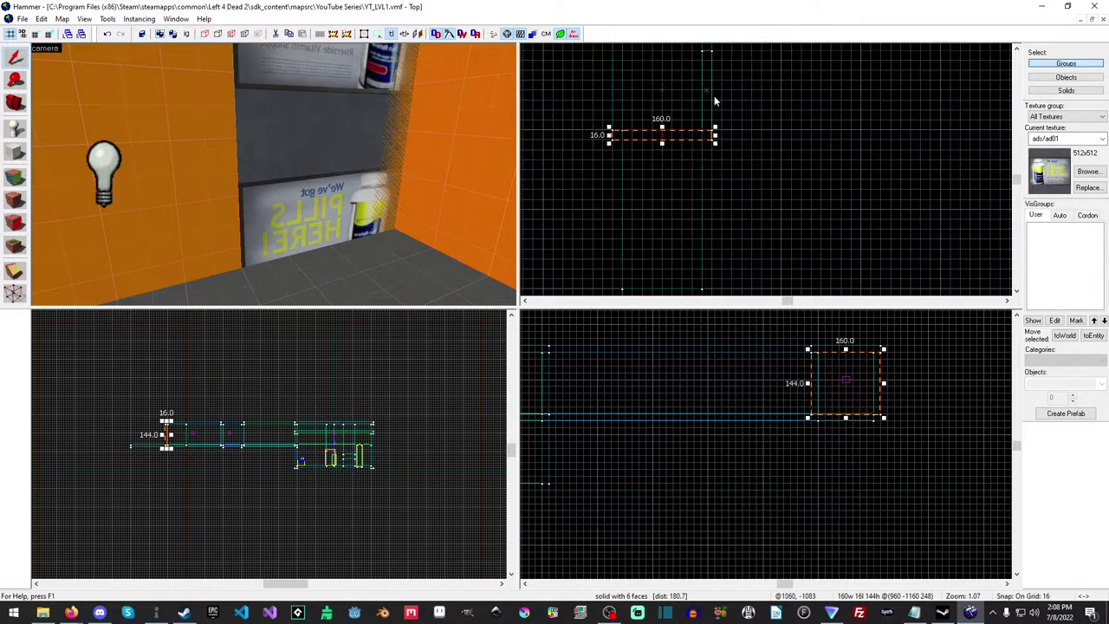
{"action": "left_click_drag", "start_coordinate": [659, 134], "coordinate": [662, 264]}
{"action": "middle_click_drag", "start_coordinate": [712, 274], "coordinate": [727, 185]}
{"action": "left_click_drag", "start_coordinate": [680, 179], "coordinate": [679, 211]}
{"action": "key", "text": "Escape"}
Step: Extend the corridor's west wall south to the moved end wall, making it 624 units long
{"action": "left_click", "coordinate": [86, 107]}
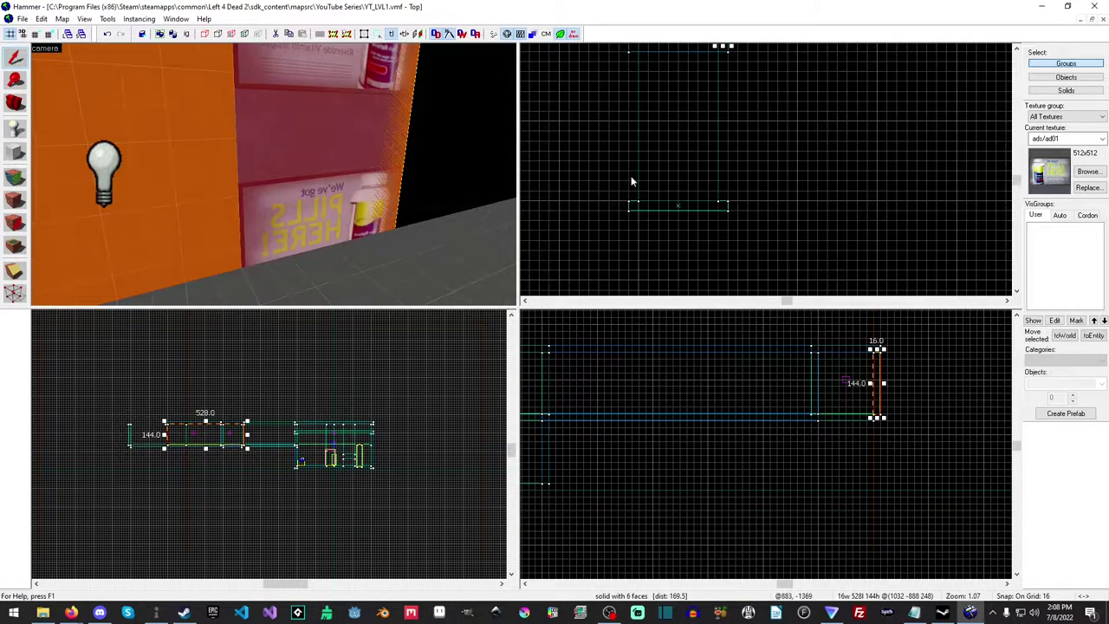
{"action": "middle_click_drag", "start_coordinate": [647, 87], "coordinate": [673, 227]}
{"action": "left_click", "coordinate": [656, 121]}
{"action": "scroll", "coordinate": [659, 158], "scroll_direction": "down", "scroll_amount": 5}
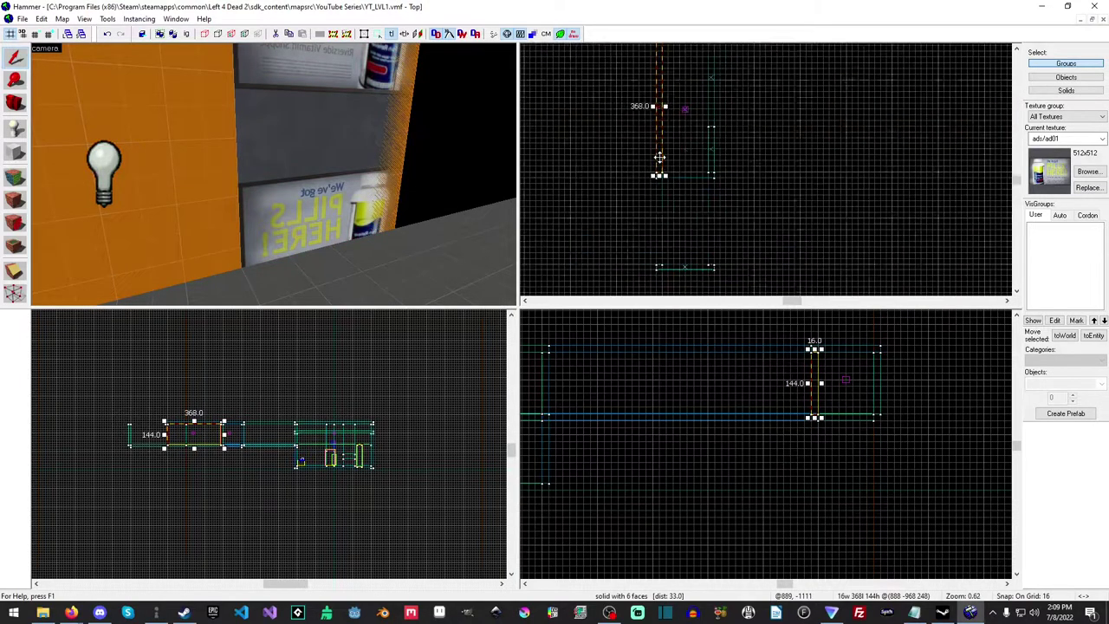
{"action": "left_click_drag", "start_coordinate": [660, 172], "coordinate": [660, 234]}
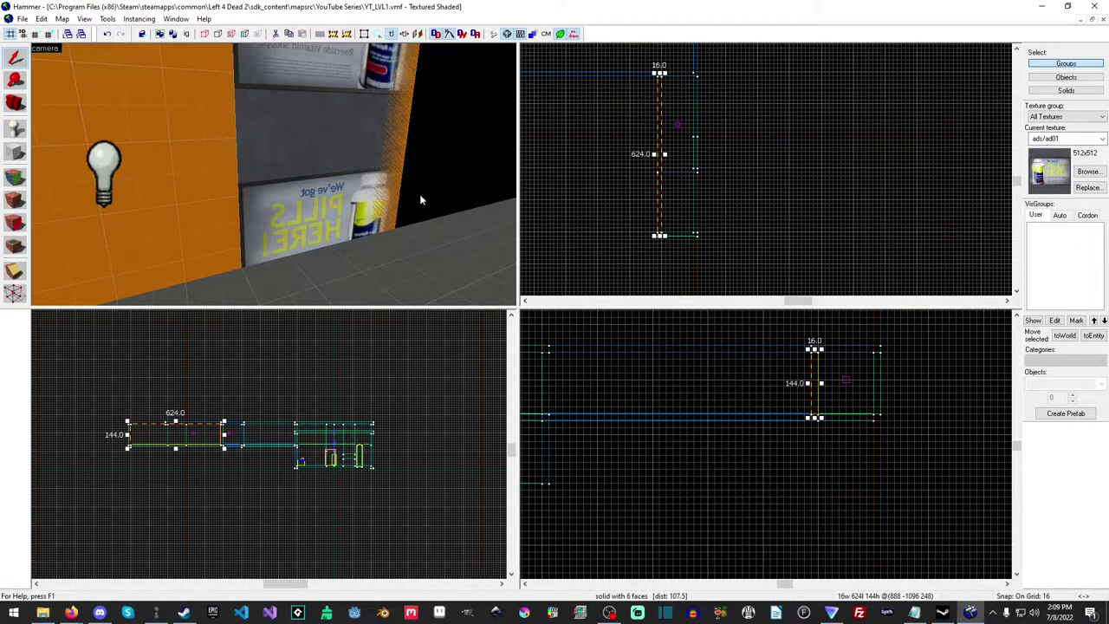
Step: Examine the lengthened corridor in the camera view from the inside and from the open east side
{"action": "key", "text": "z"}
{"action": "key", "text": "w"}
{"action": "key", "text": "z"}
{"action": "key", "text": "Escape"}
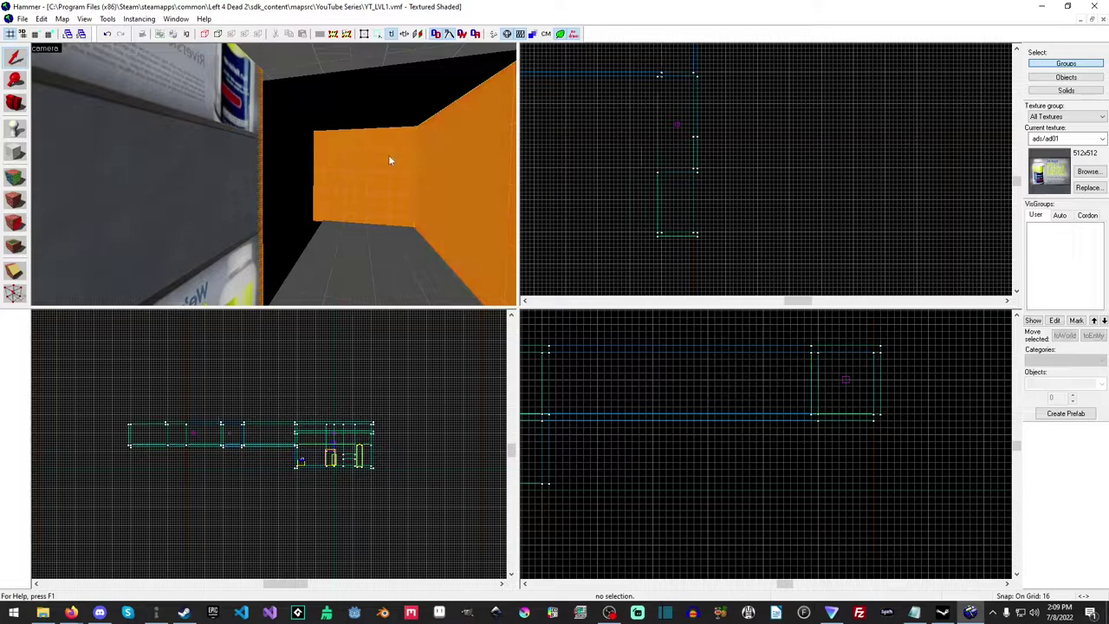
{"action": "key", "text": "z"}
{"action": "key", "text": "w"}
{"action": "key", "text": "w"}
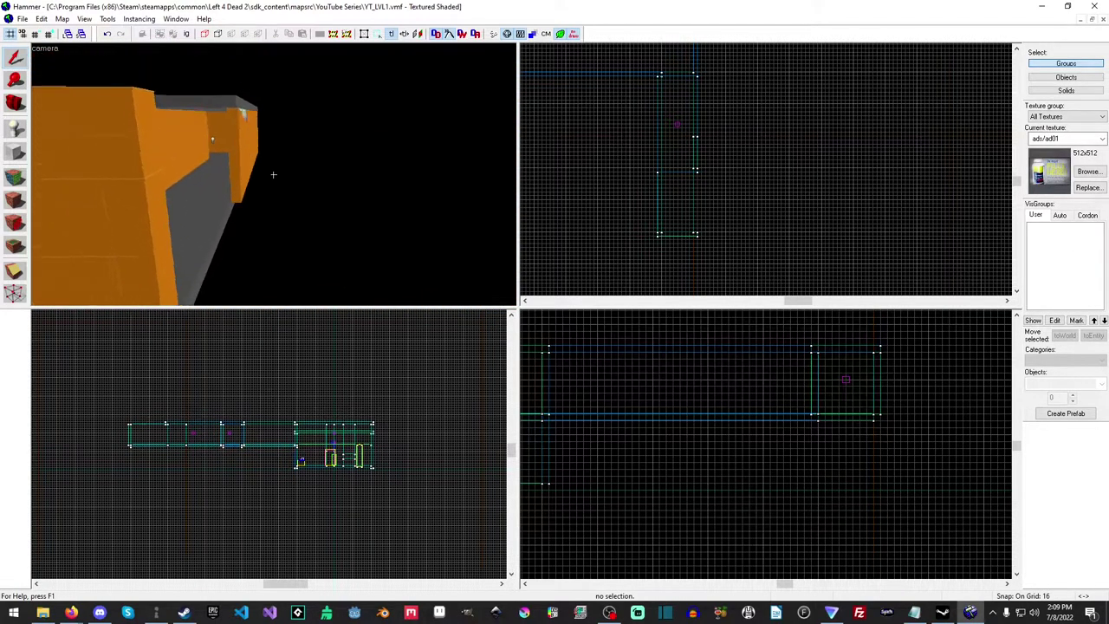
{"action": "key", "text": "z"}
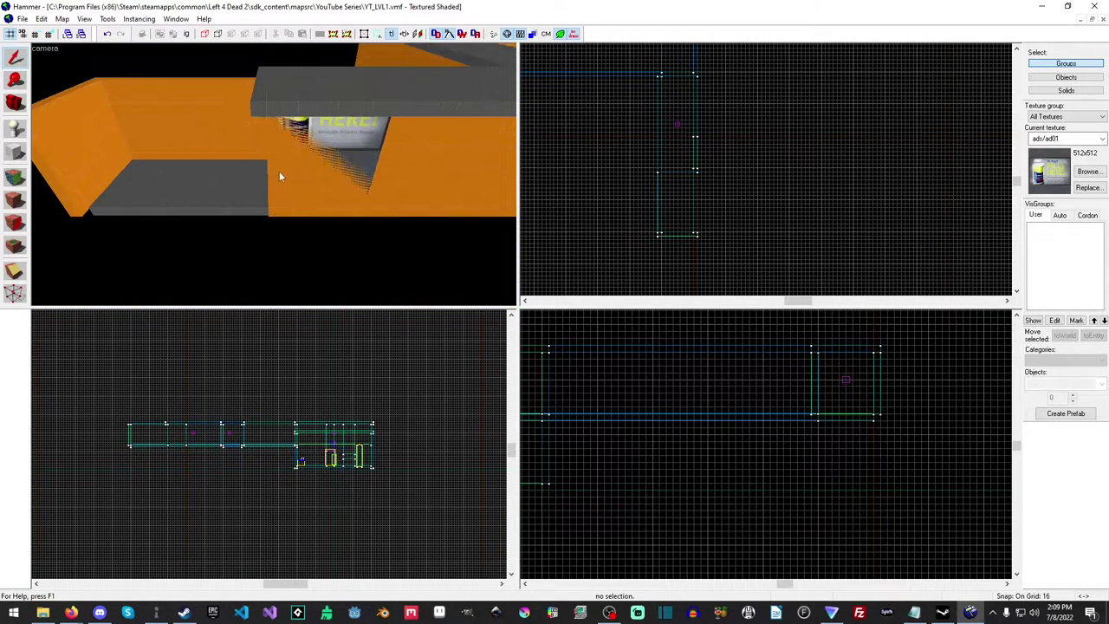
{"action": "left_click", "coordinate": [308, 152]}
{"action": "scroll", "coordinate": [709, 126], "scroll_direction": "up", "scroll_amount": 2}
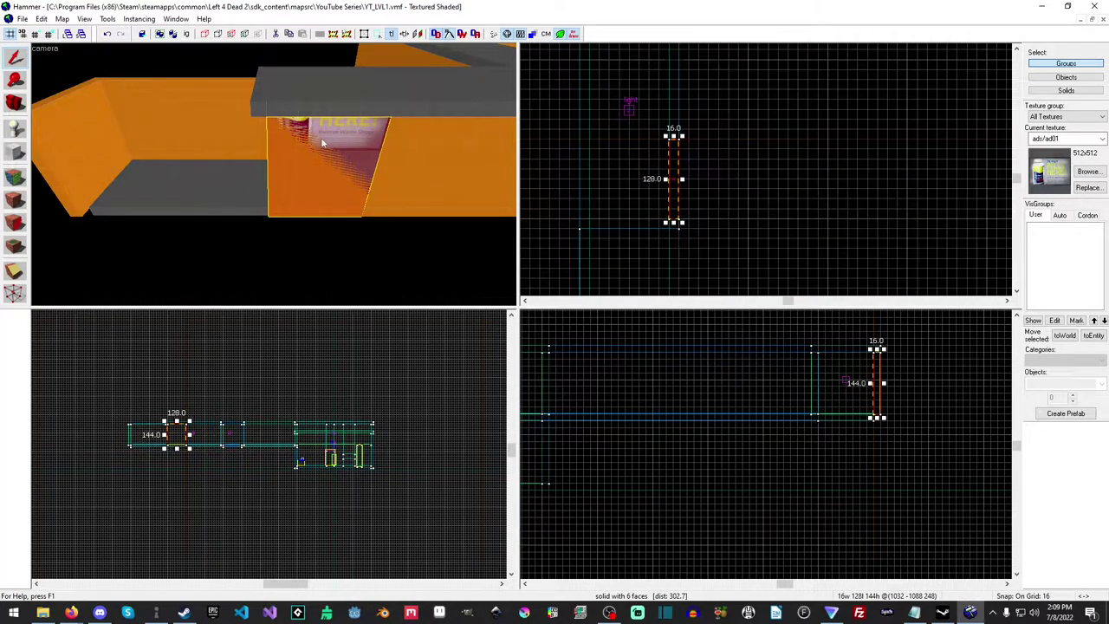
{"action": "left_click", "coordinate": [14, 174]}
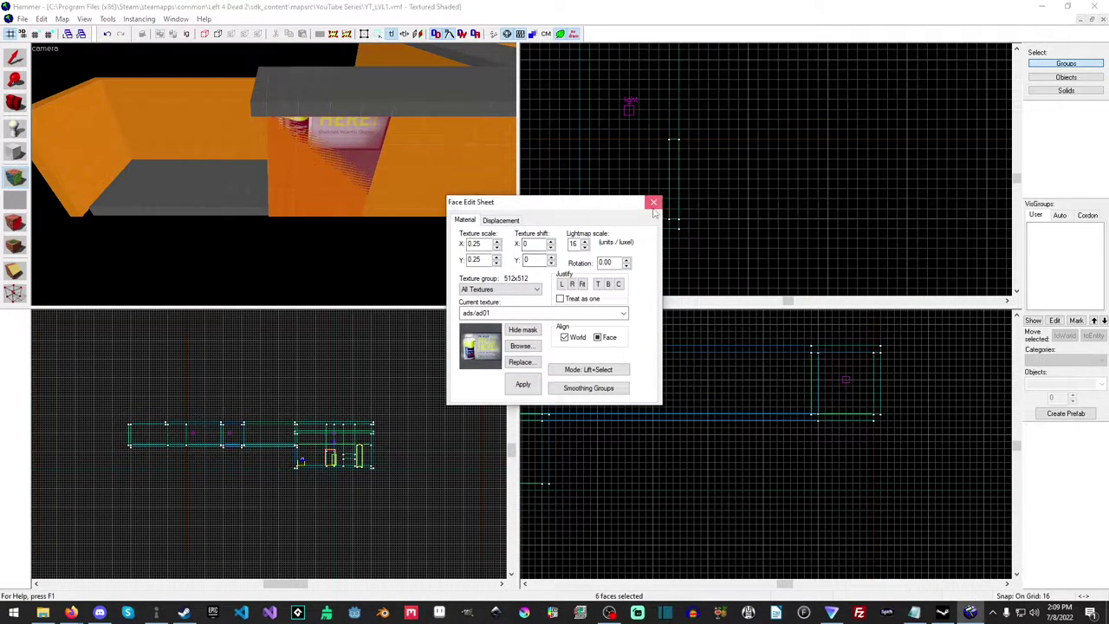
{"action": "key", "text": "shift+s"}
Step: Filter the texture browser by "dev" and choose dev/dev_measuregeneric01 as the current texture
{"action": "left_click", "coordinate": [1087, 171]}
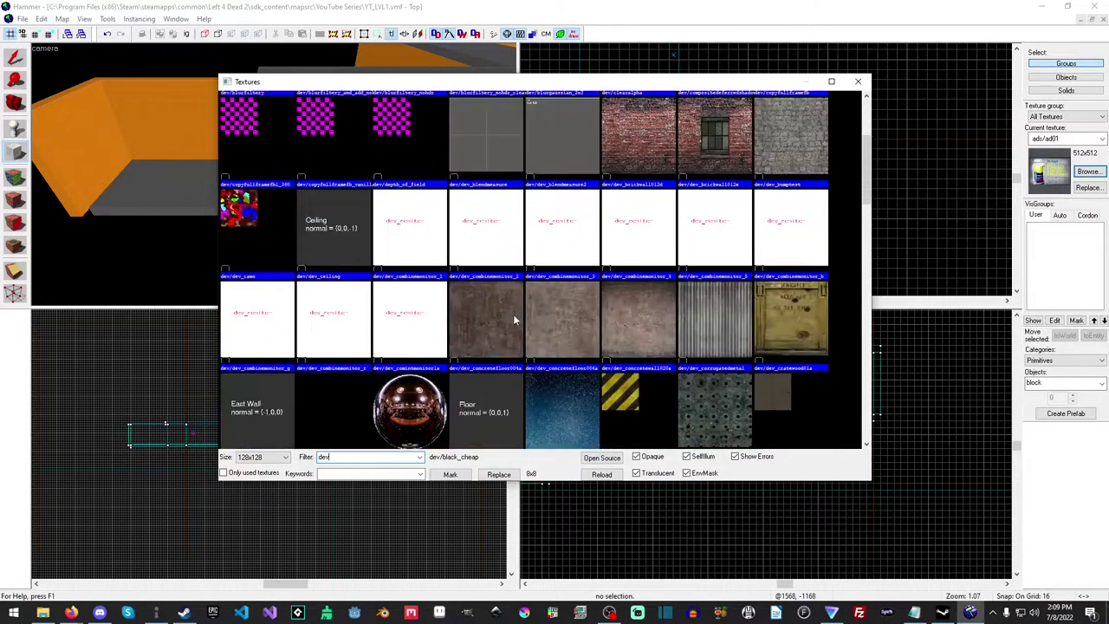
{"action": "scroll", "coordinate": [429, 313], "scroll_direction": "down", "scroll_amount": 2}
{"action": "double_click", "coordinate": [426, 340]}
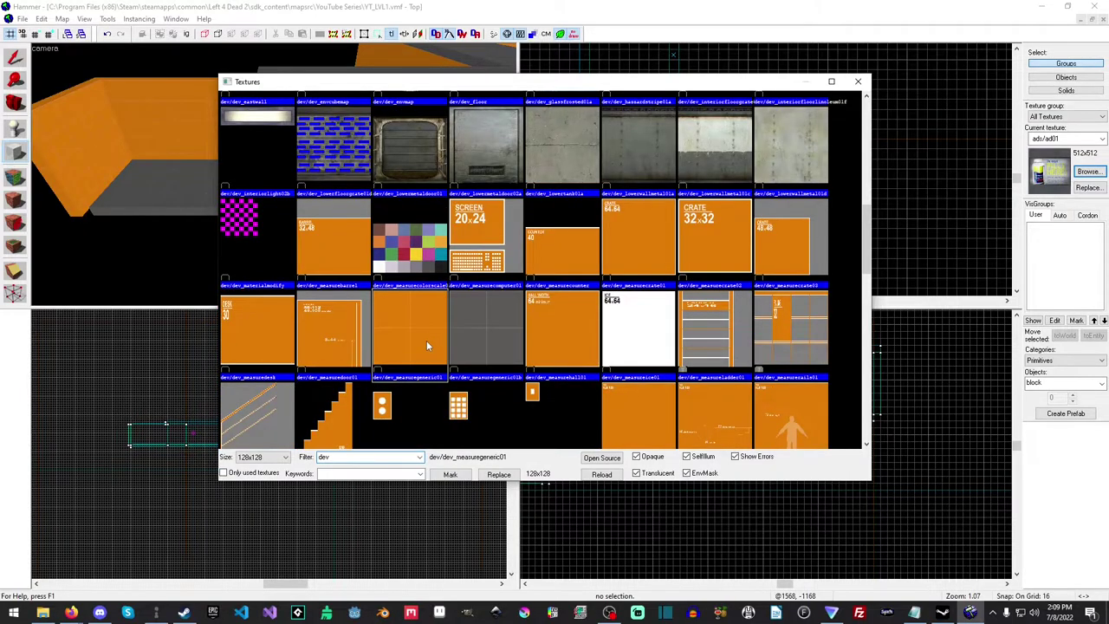
Step: Create a block 16 wide, 256 long and 144 high as the east wall of the extended corridor section
{"action": "scroll", "coordinate": [675, 168], "scroll_direction": "up", "scroll_amount": 3}
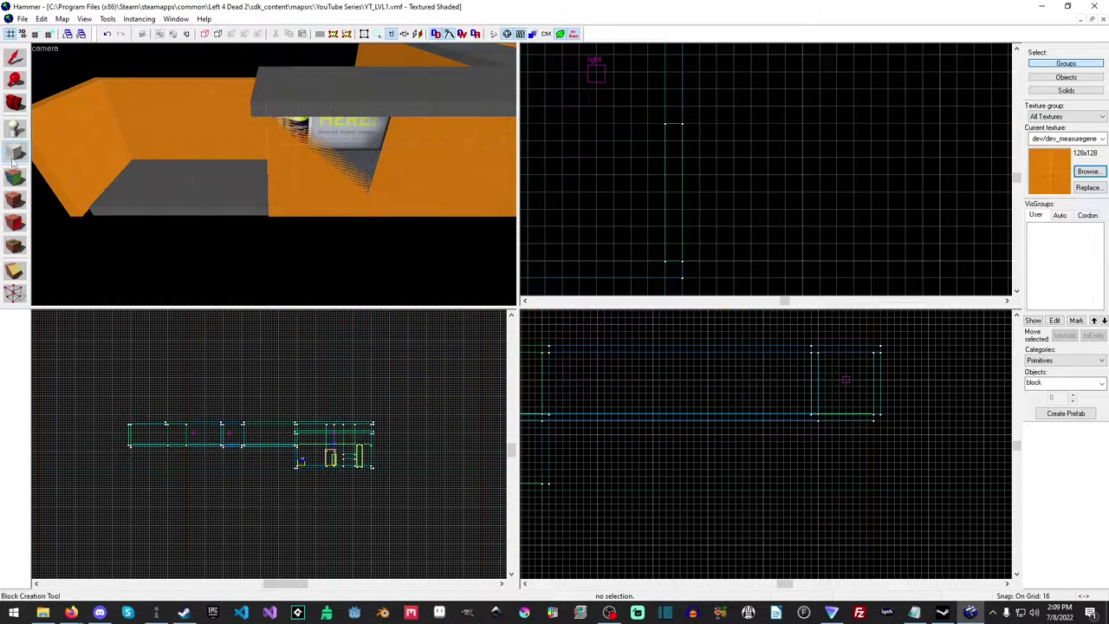
{"action": "scroll", "coordinate": [723, 201], "scroll_direction": "down", "scroll_amount": 3}
{"action": "middle_click_drag", "start_coordinate": [719, 253], "coordinate": [718, 107]}
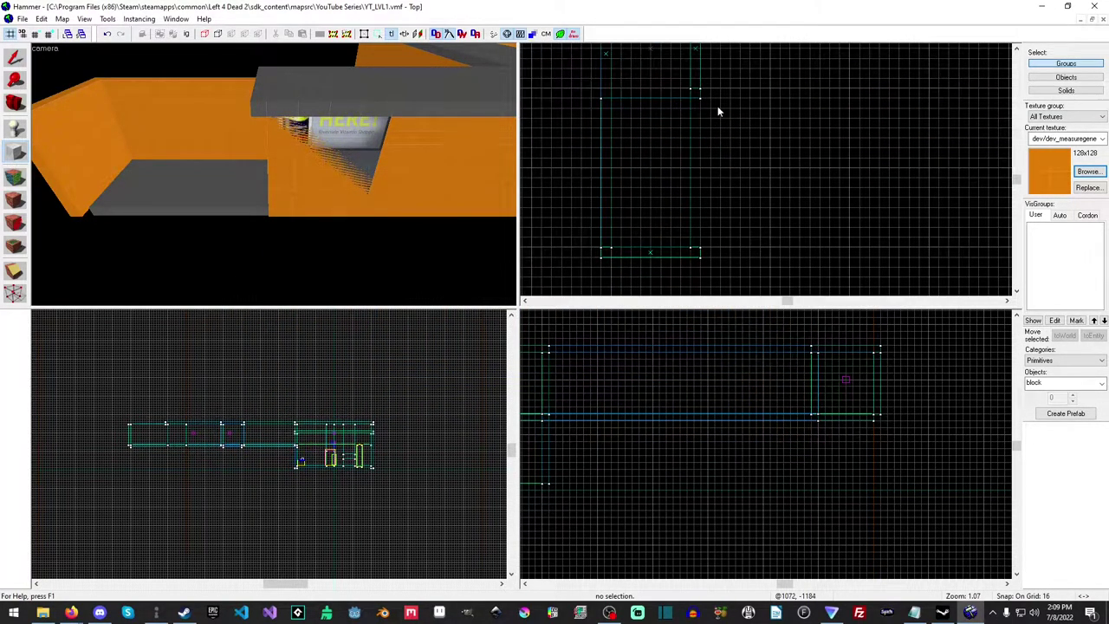
{"action": "left_click_drag", "start_coordinate": [693, 99], "coordinate": [703, 252]}
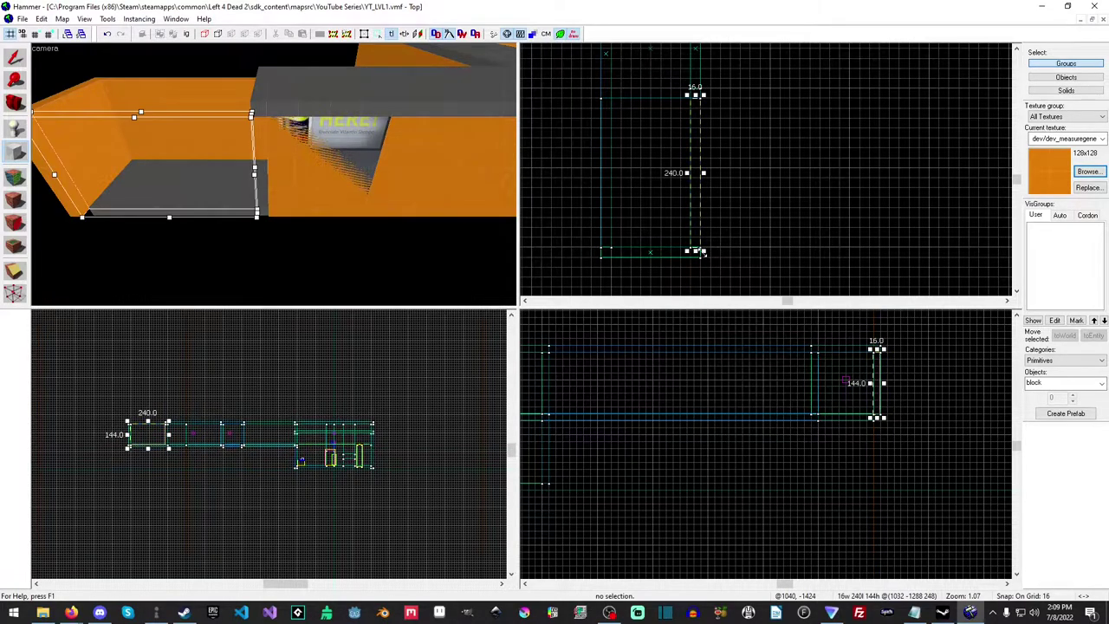
{"action": "scroll", "coordinate": [695, 75], "scroll_direction": "up", "scroll_amount": 4}
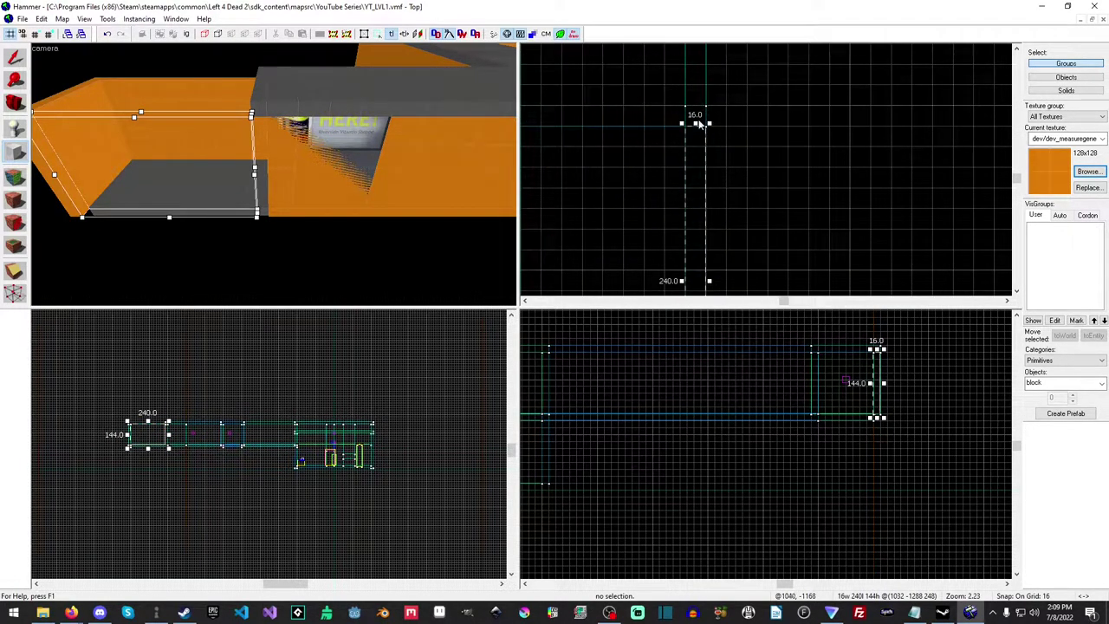
{"action": "left_click_drag", "start_coordinate": [696, 124], "coordinate": [697, 104]}
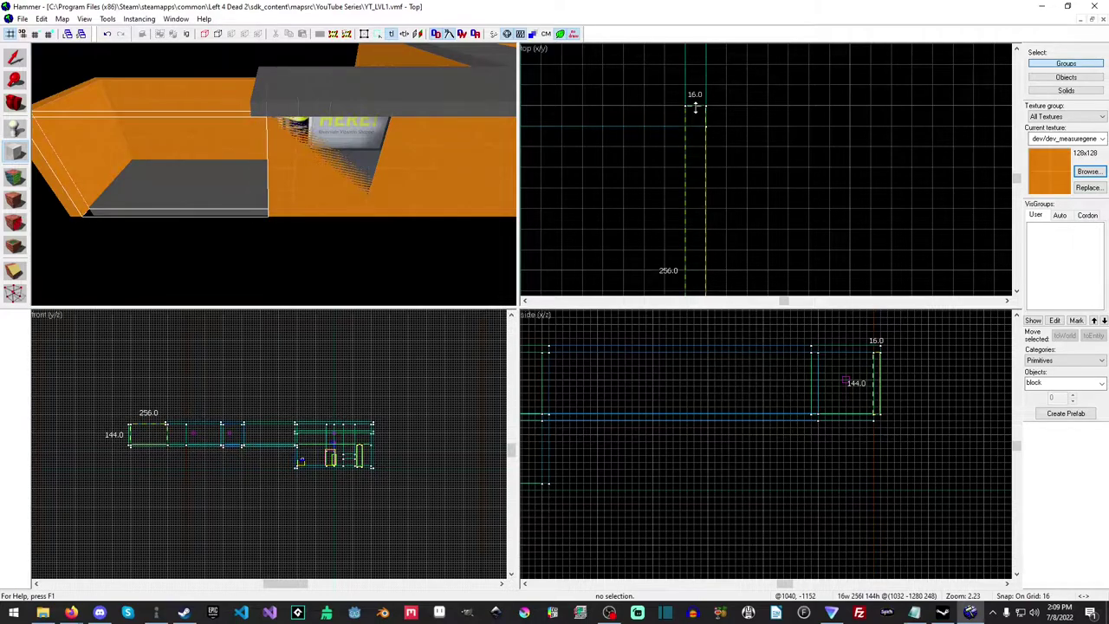
{"action": "key", "text": "Return"}
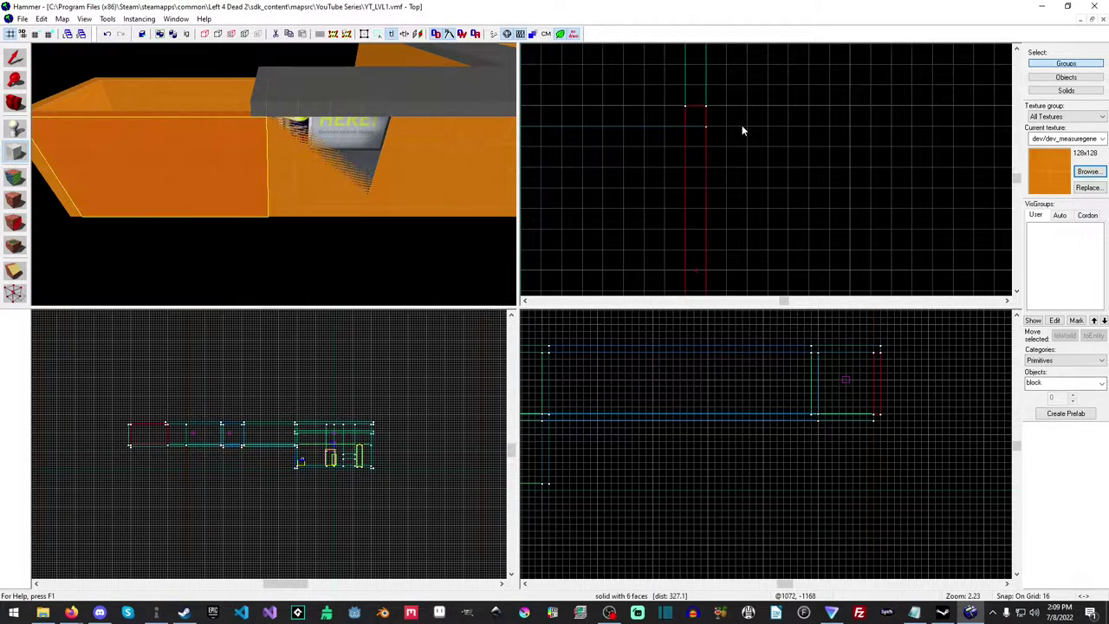
Step: Shorten the corridor's original east wall to the north edge of the ad-textured block, and delete that block to leave an opening
{"action": "left_click", "coordinate": [12, 58]}
{"action": "left_click", "coordinate": [310, 203]}
{"action": "left_click", "coordinate": [437, 198]}
{"action": "middle_click_drag", "start_coordinate": [709, 109], "coordinate": [731, 276]}
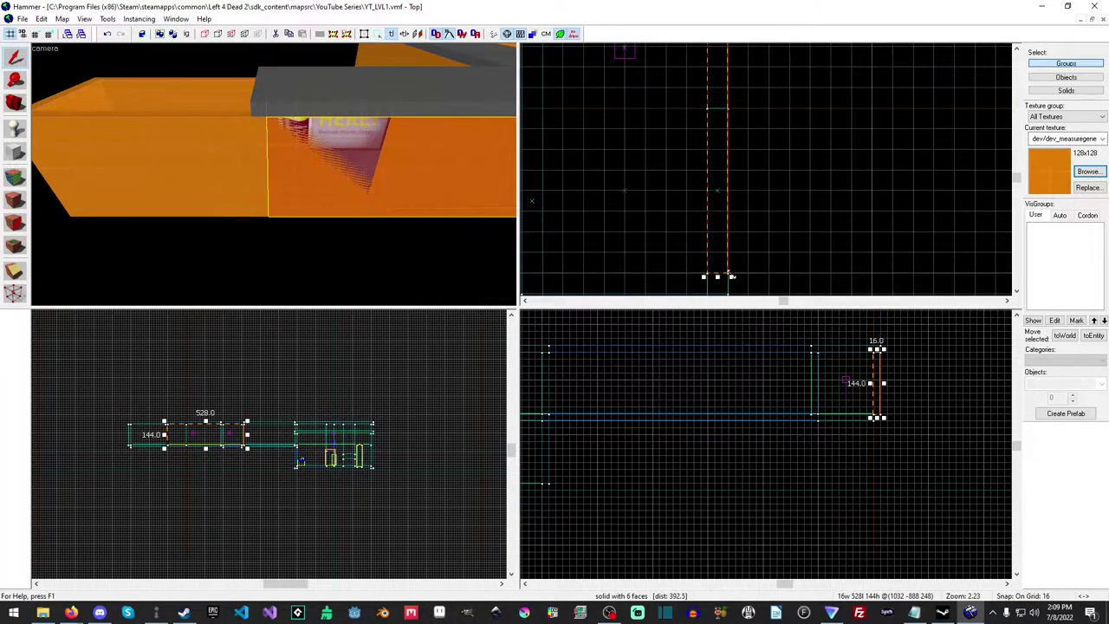
{"action": "left_click_drag", "start_coordinate": [720, 279], "coordinate": [725, 201]}
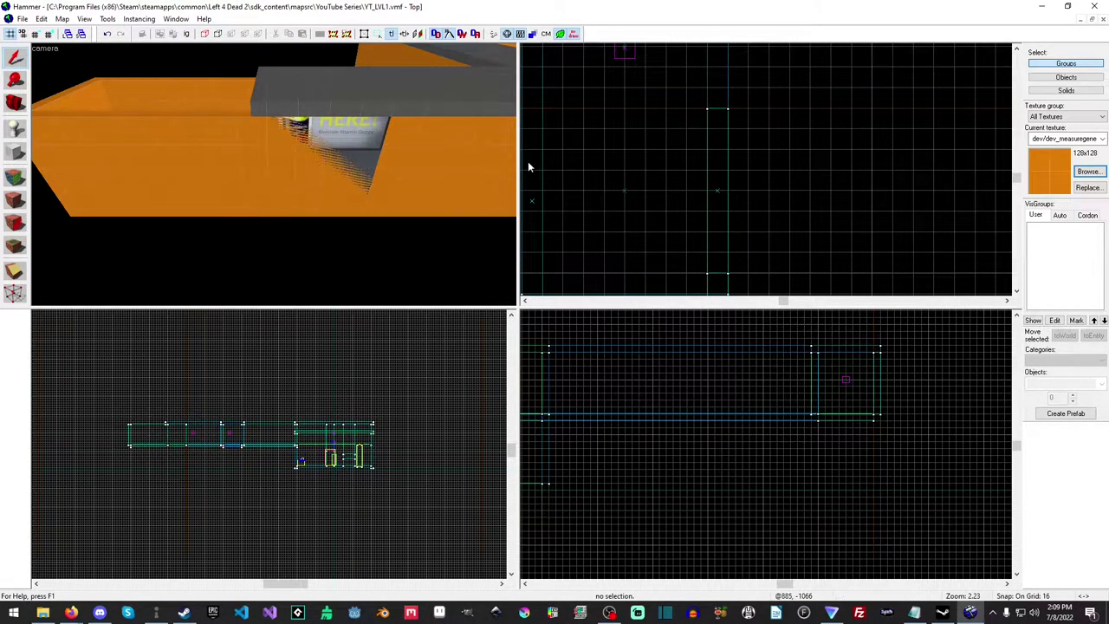
{"action": "left_click", "coordinate": [494, 163]}
{"action": "left_click_drag", "start_coordinate": [717, 277], "coordinate": [718, 105]}
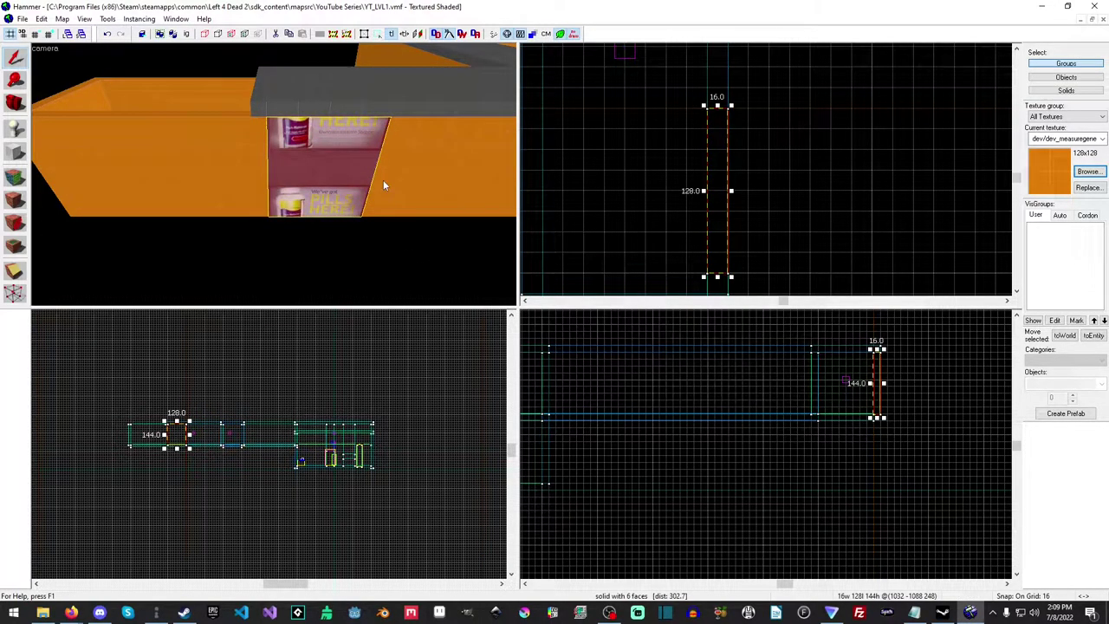
{"action": "key", "text": "Delete"}
Step: Extend the corridor's 160-unit-wide ceiling south over the new section to a length of 640 units
{"action": "left_click", "coordinate": [432, 99]}
{"action": "scroll", "coordinate": [740, 133], "scroll_direction": "down", "scroll_amount": 2}
{"action": "middle_click_drag", "start_coordinate": [736, 176], "coordinate": [714, 111]}
{"action": "left_click_drag", "start_coordinate": [667, 122], "coordinate": [676, 254]}
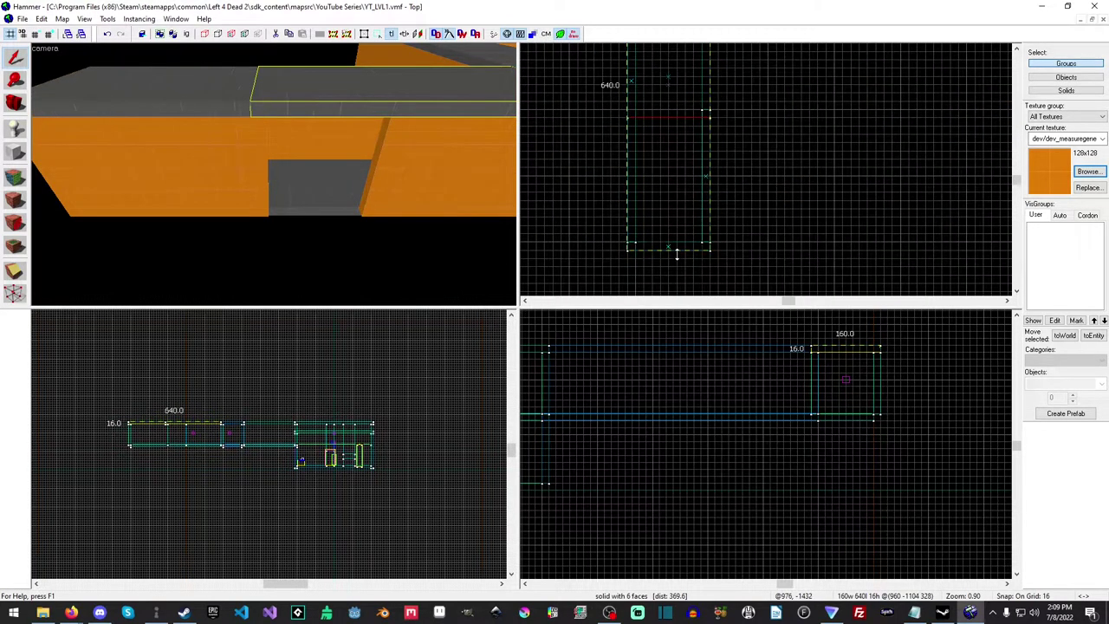
{"action": "left_click", "coordinate": [398, 268]}
{"action": "key", "text": "z"}
{"action": "key", "text": "w"}
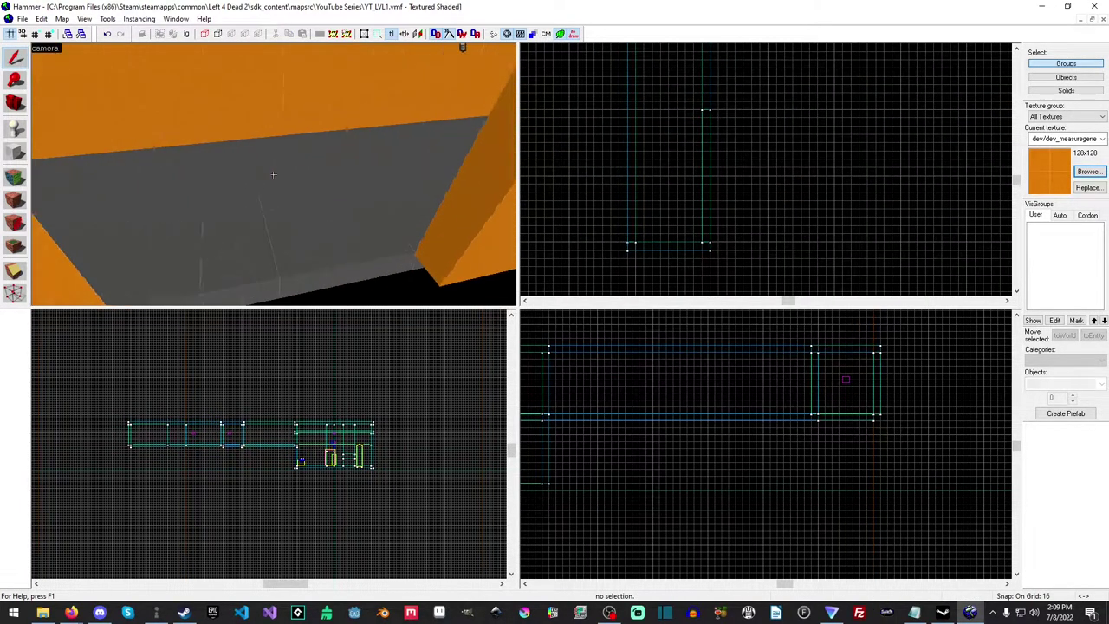
Step: Shorten the corridor's south end wall to 144 units and extend the east wall south to 272 units to fill the corner
{"action": "key", "text": "w"}
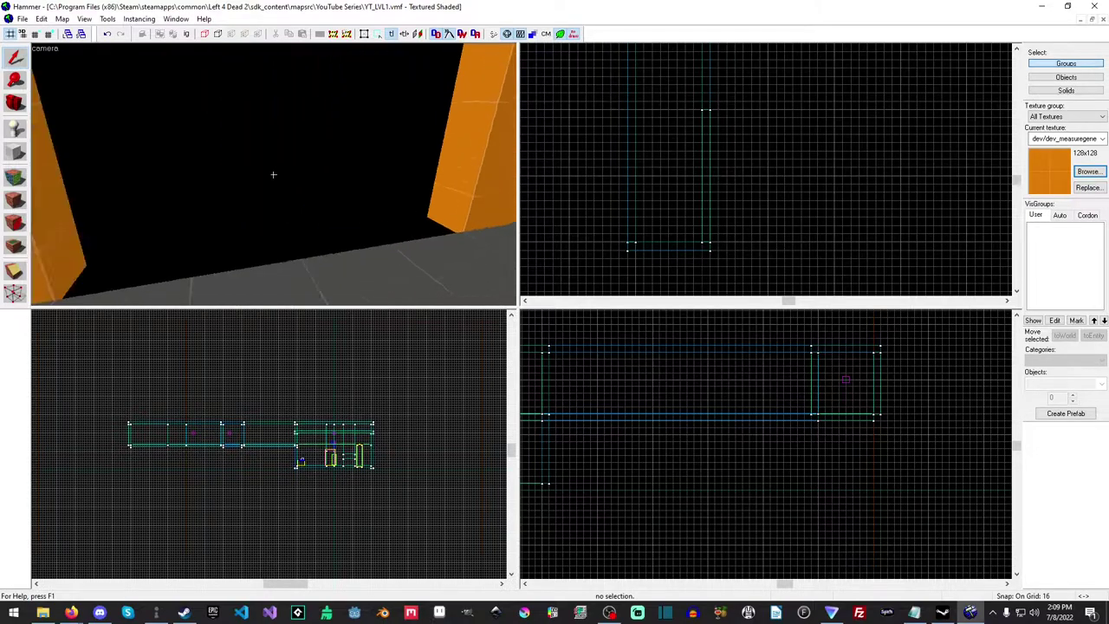
{"action": "key", "text": "s"}
{"action": "key", "text": "w"}
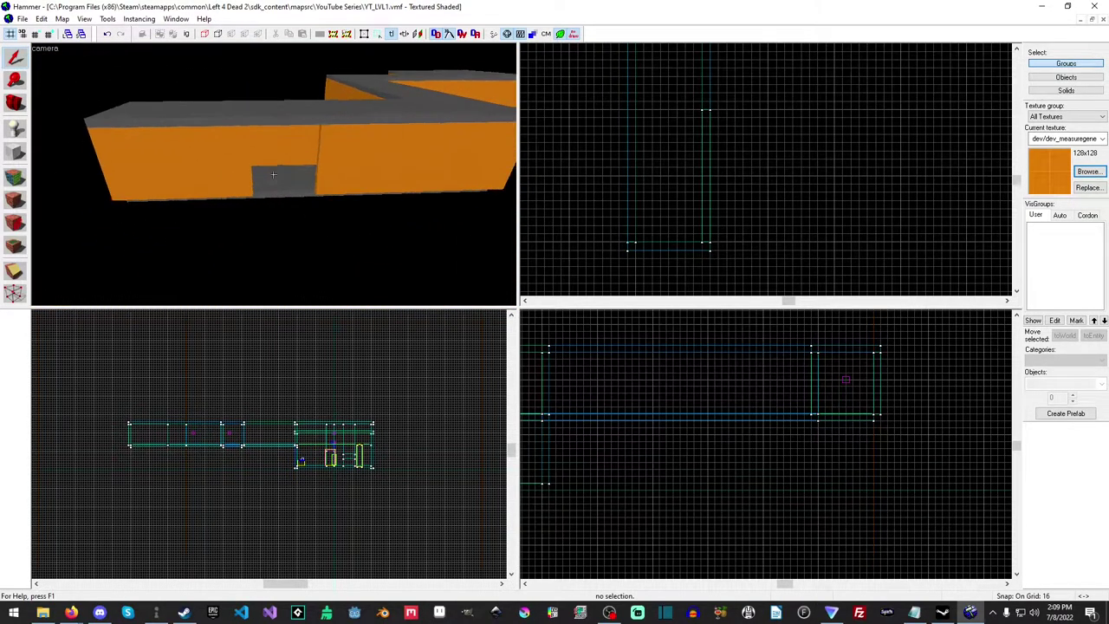
{"action": "key", "text": "s"}
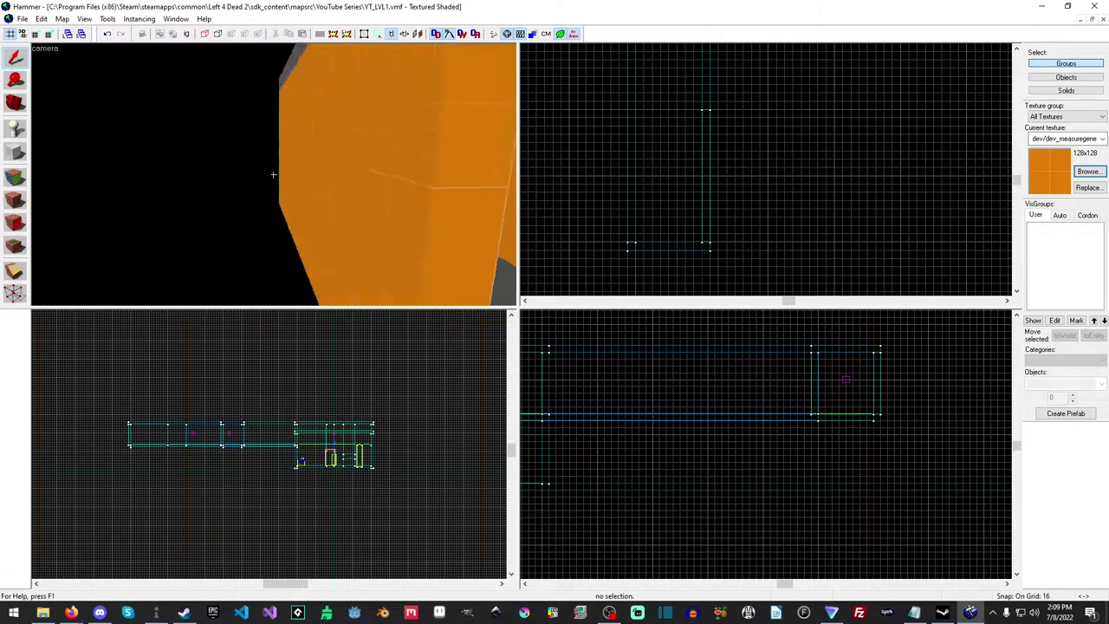
{"action": "key", "text": "z"}
{"action": "left_click", "coordinate": [285, 144]}
{"action": "scroll", "coordinate": [718, 247], "scroll_direction": "up", "scroll_amount": 4}
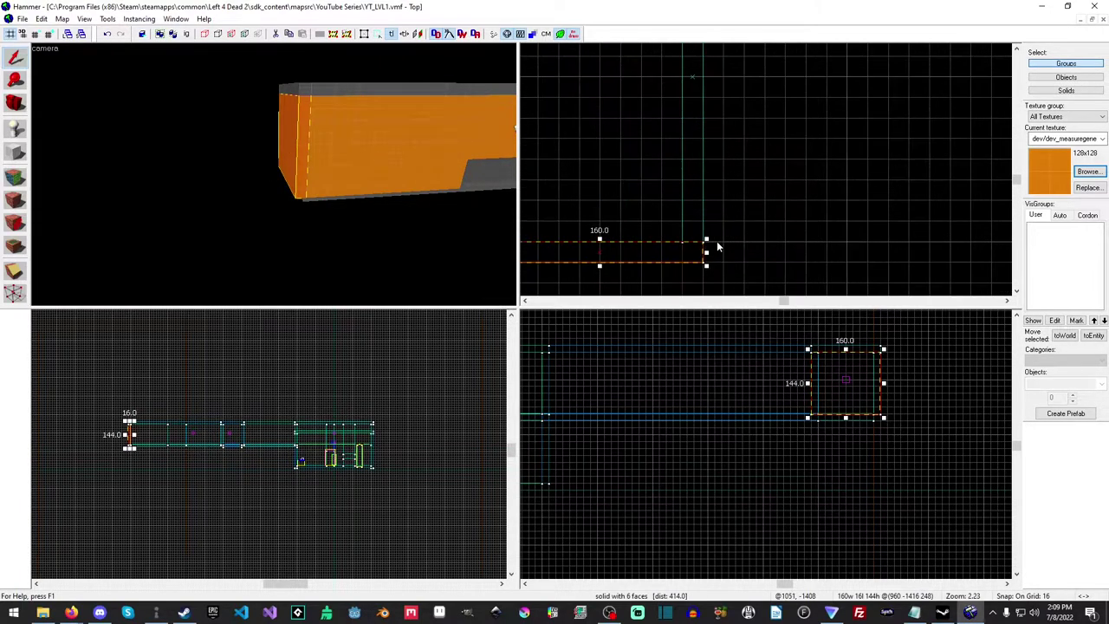
{"action": "left_click_drag", "start_coordinate": [706, 252], "coordinate": [685, 255]}
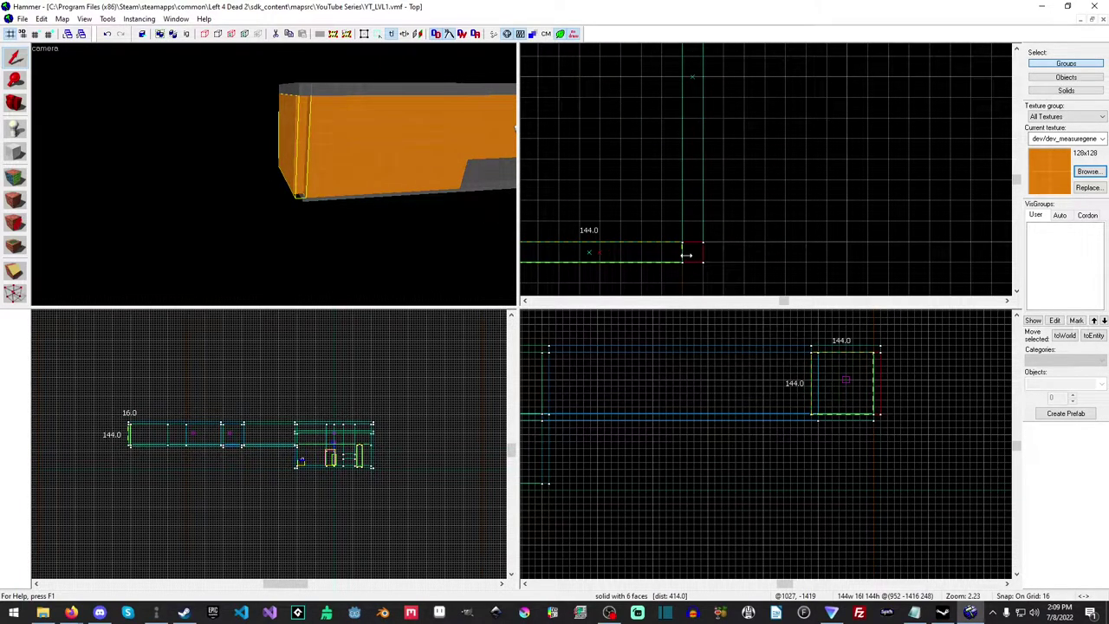
{"action": "left_click", "coordinate": [350, 156]}
{"action": "left_click_drag", "start_coordinate": [693, 247], "coordinate": [697, 265]}
{"action": "key", "text": "Escape"}
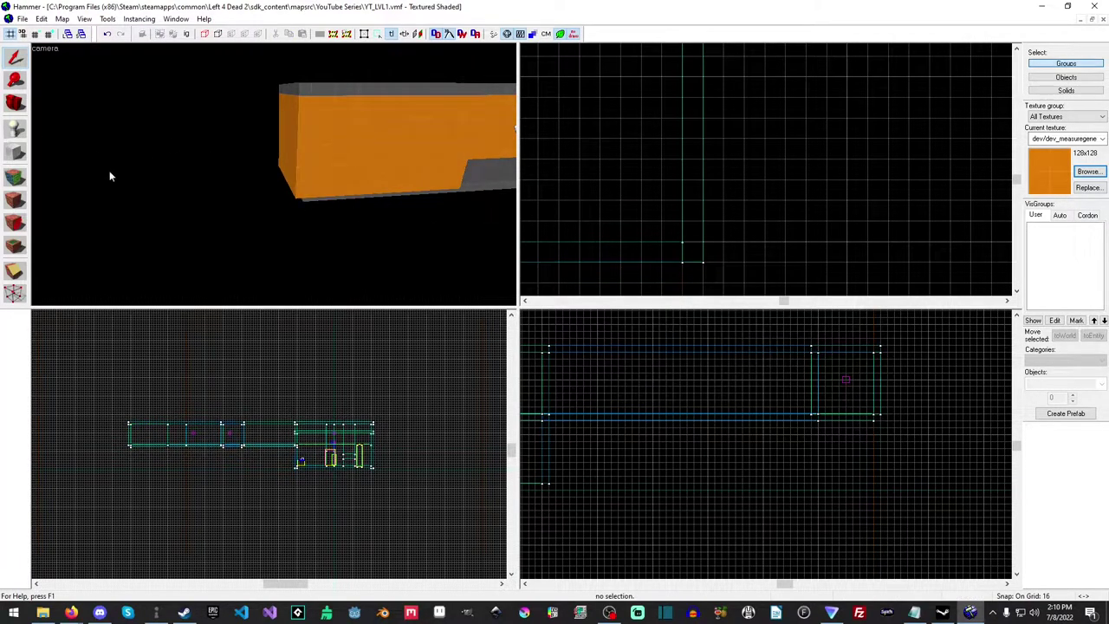
Step: Choose the grey dev/dev_measuregeneric01b as the current texture
{"action": "key", "text": "z"}
{"action": "key", "text": "w"}
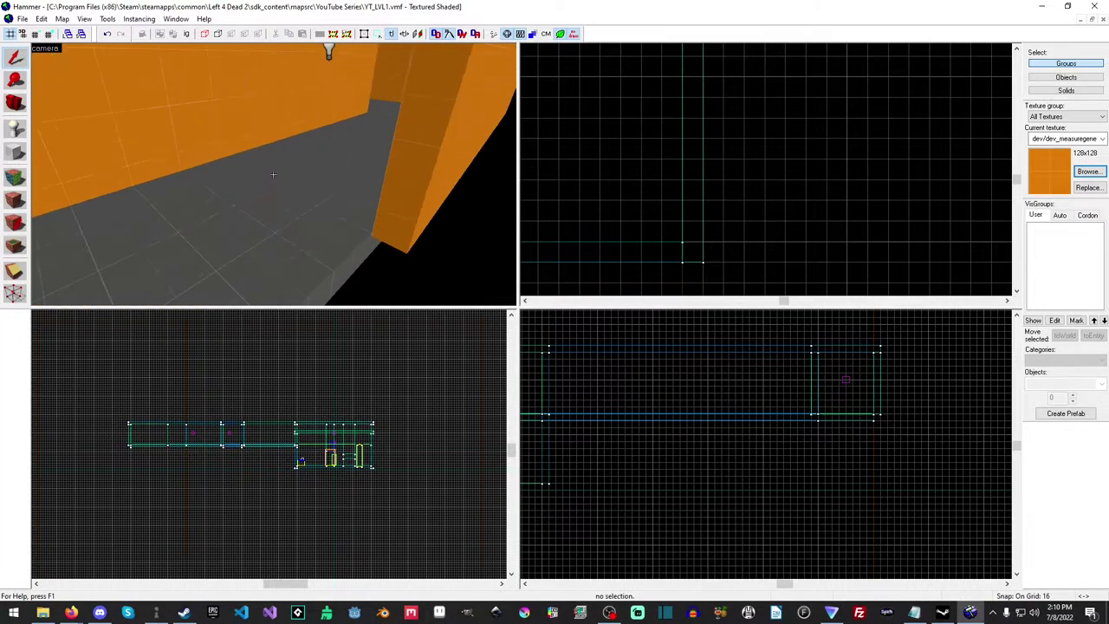
{"action": "key", "text": "w"}
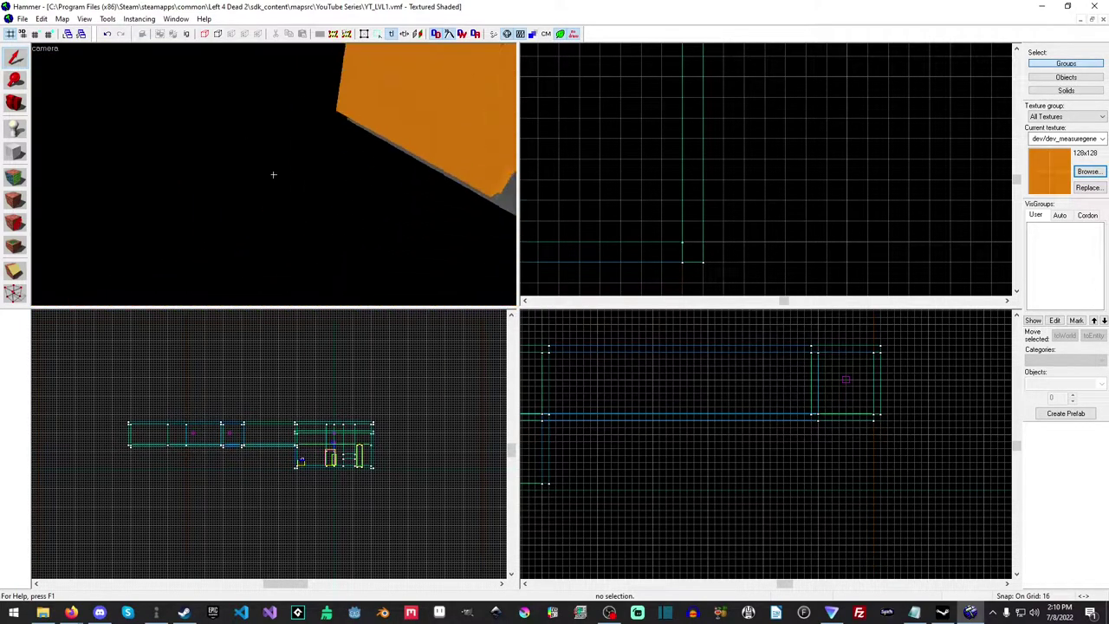
{"action": "key", "text": "s"}
{"action": "key", "text": "z"}
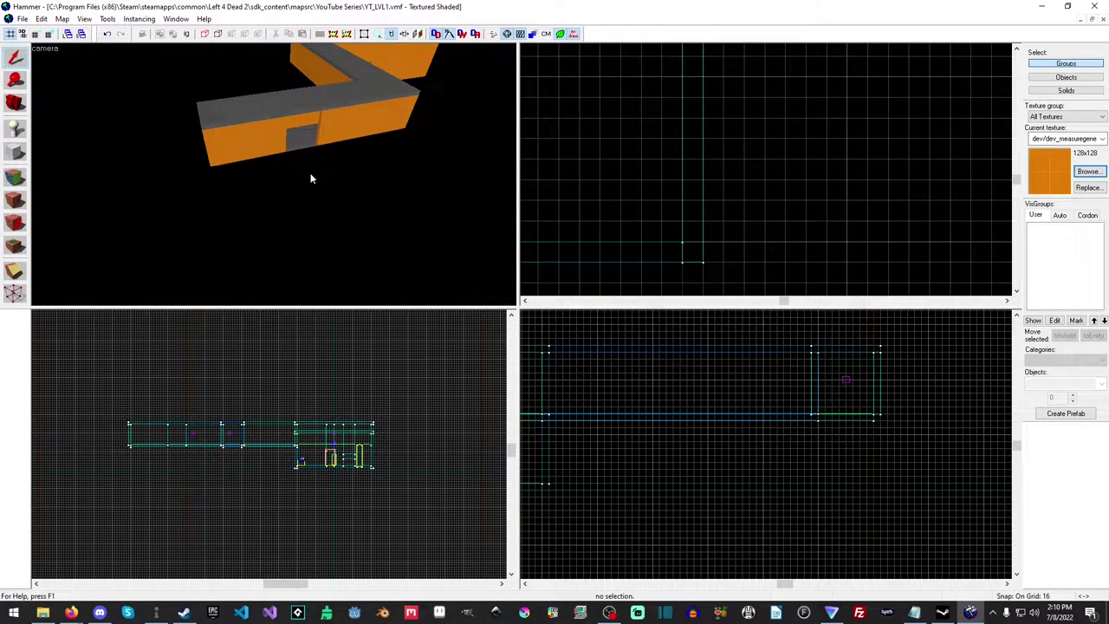
{"action": "left_click", "coordinate": [1086, 170]}
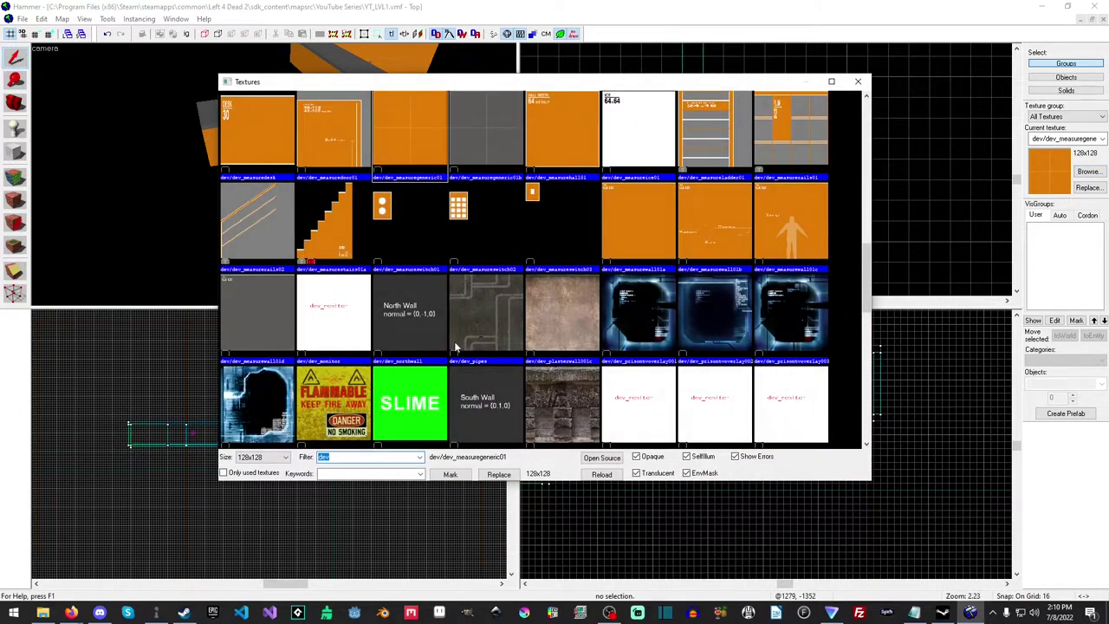
{"action": "double_click", "coordinate": [487, 134]}
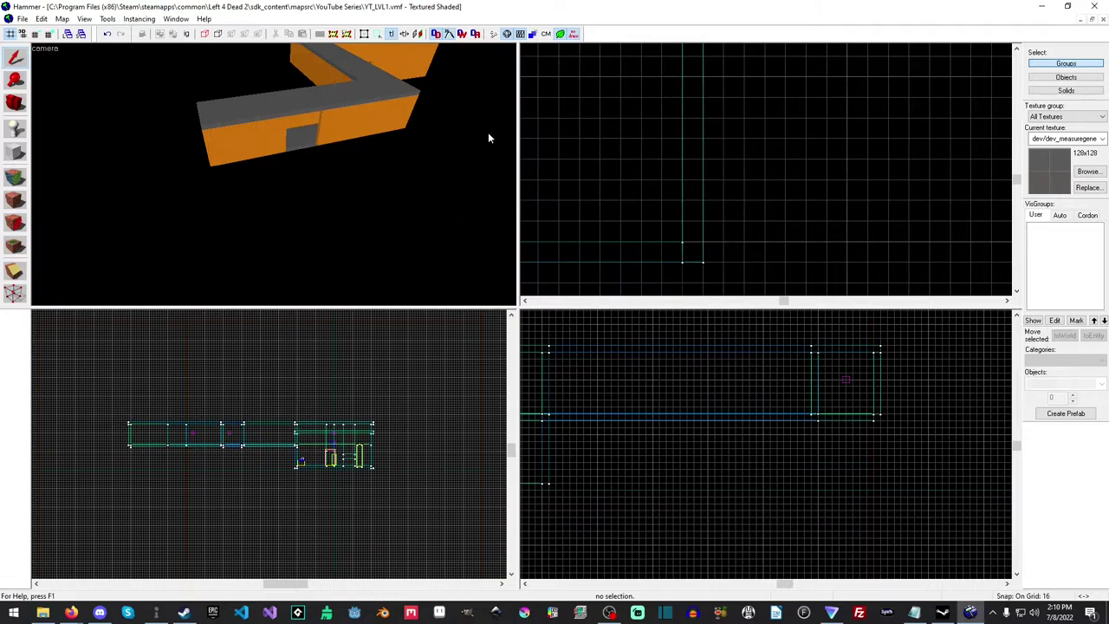
Step: Outline a floor block 736 wide, 784 long and 16 high on the east side of the corridor at floor level
{"action": "left_click", "coordinate": [295, 149]}
{"action": "left_click", "coordinate": [332, 192]}
{"action": "left_click", "coordinate": [15, 152]}
{"action": "left_click_drag", "start_coordinate": [742, 130], "coordinate": [868, 198]}
{"action": "scroll", "coordinate": [879, 193], "scroll_direction": "down", "scroll_amount": 4}
{"action": "middle_click_drag", "start_coordinate": [899, 159], "coordinate": [650, 247]}
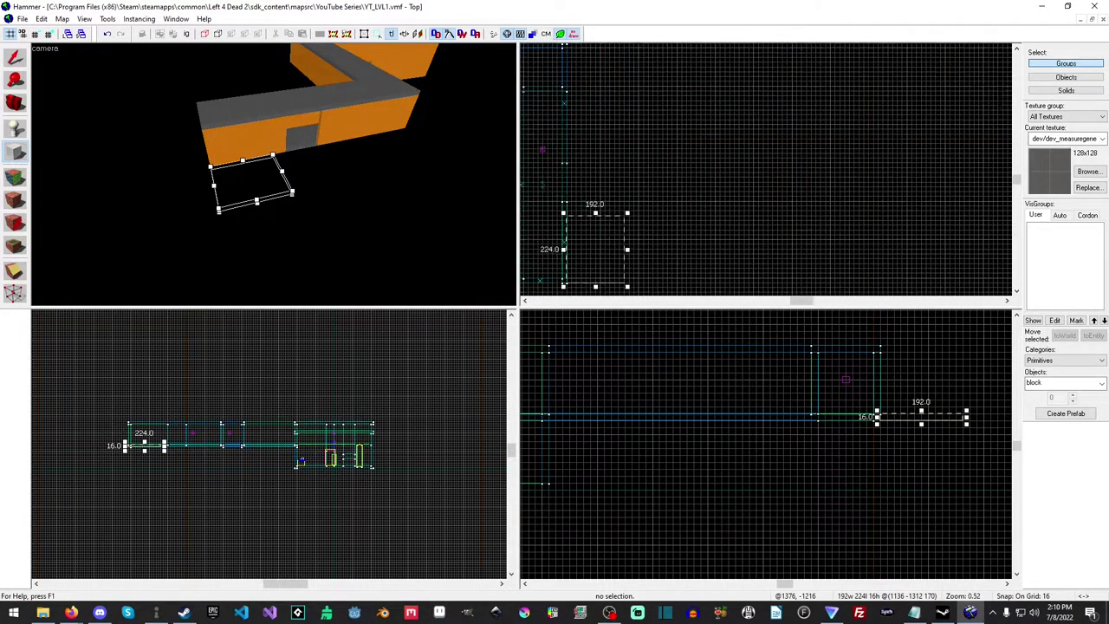
{"action": "left_click_drag", "start_coordinate": [628, 212], "coordinate": [789, 133]}
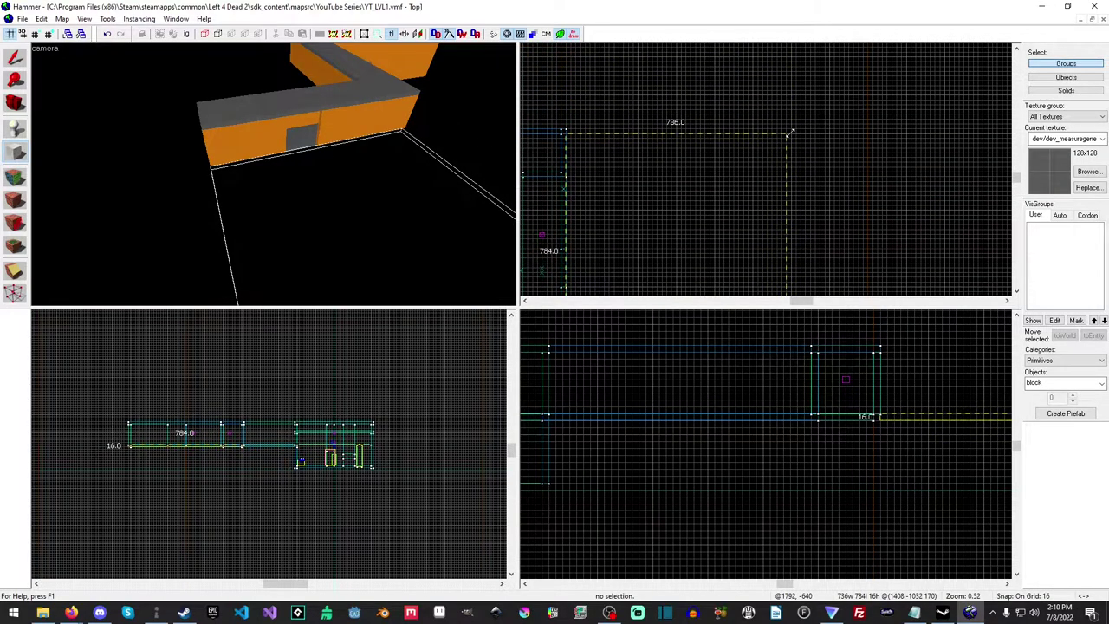
Step: Enlarge the floor block outline south, east and 16 units west under the corridor's east wall, to 2048 by 1408 units
{"action": "scroll", "coordinate": [799, 197], "scroll_direction": "down", "scroll_amount": 4}
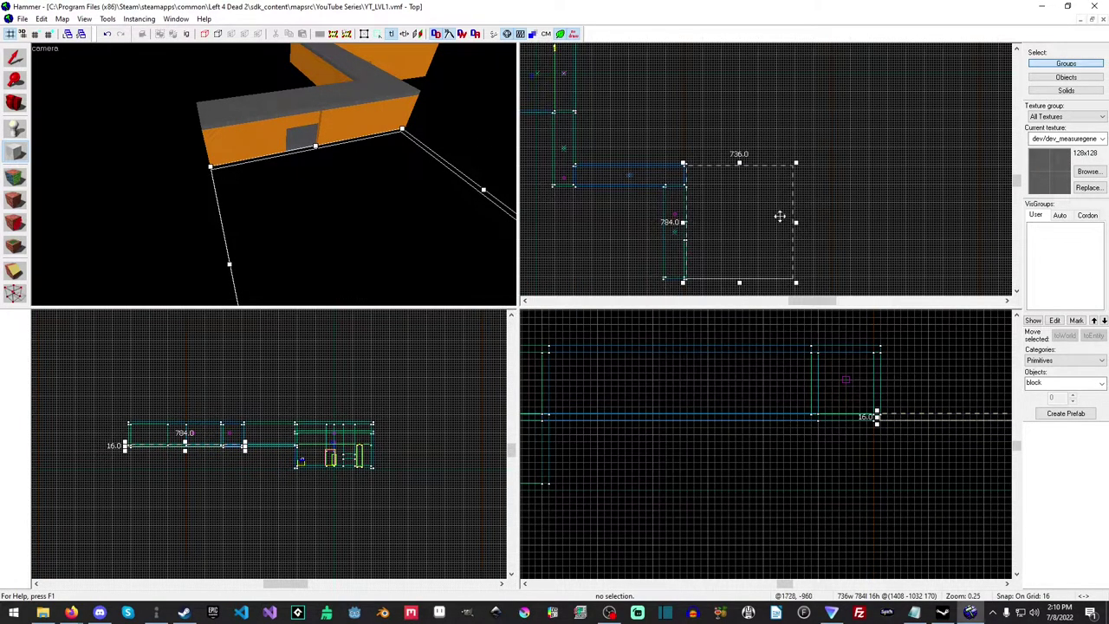
{"action": "key", "text": "z"}
{"action": "key", "text": "a"}
{"action": "key", "text": "d"}
{"action": "key", "text": "s"}
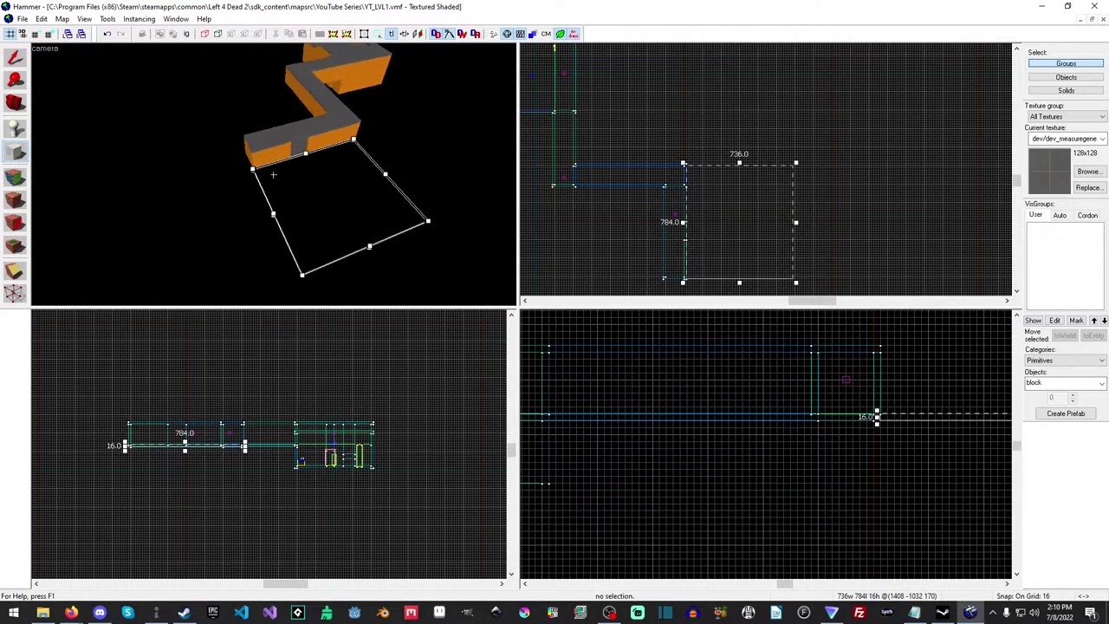
{"action": "key", "text": "z"}
{"action": "scroll", "coordinate": [707, 136], "scroll_direction": "down", "scroll_amount": 2}
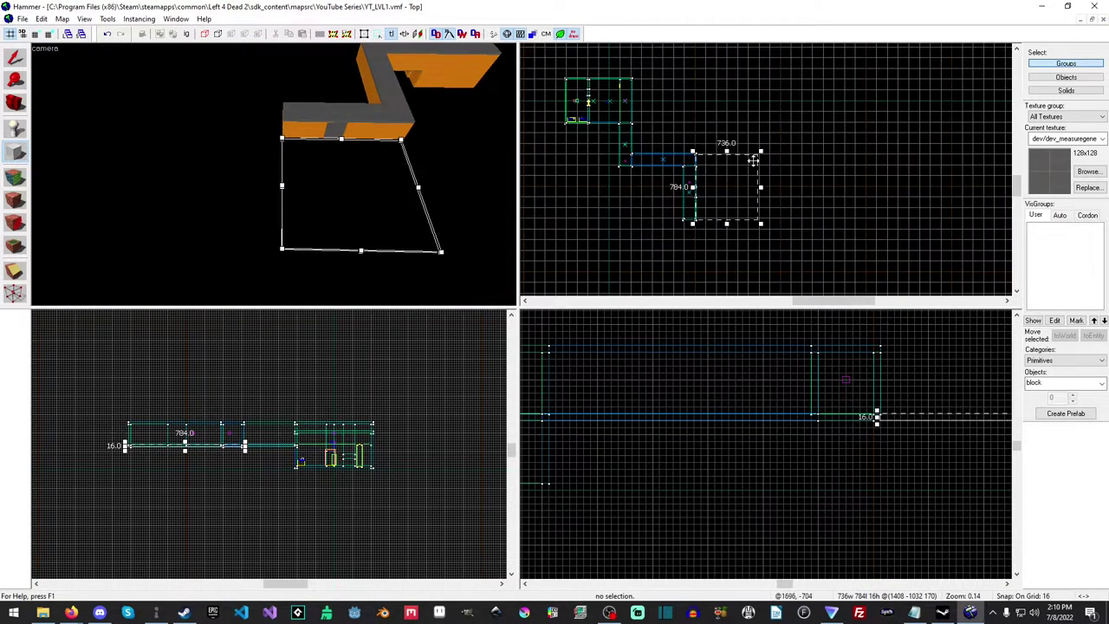
{"action": "scroll", "coordinate": [760, 232], "scroll_direction": "up", "scroll_amount": 2}
{"action": "left_click_drag", "start_coordinate": [762, 222], "coordinate": [918, 295]}
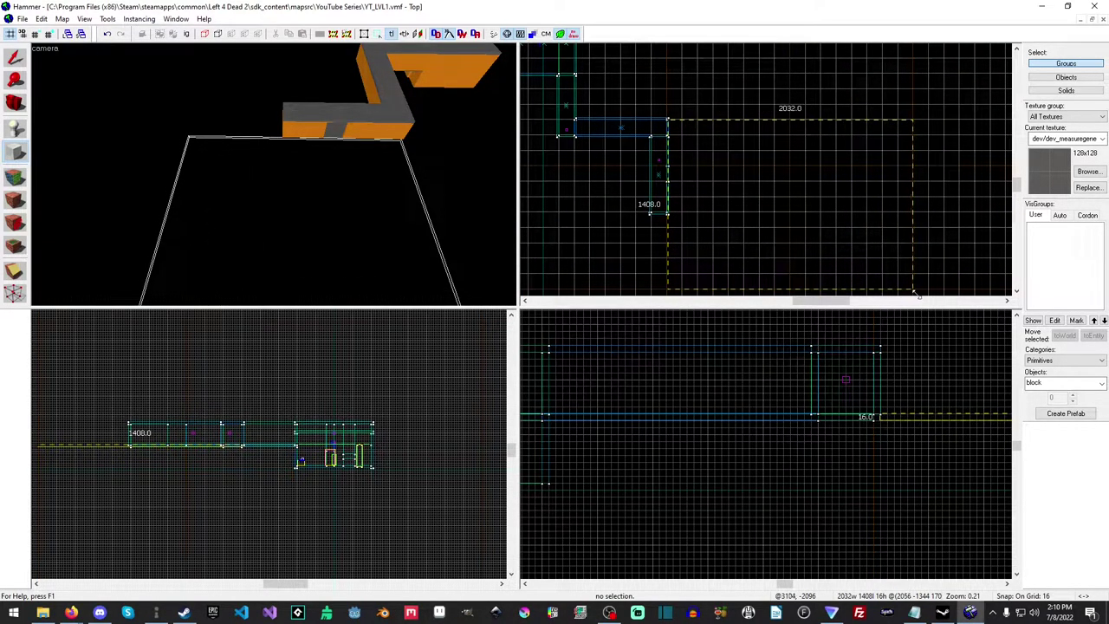
{"action": "scroll", "coordinate": [693, 231], "scroll_direction": "up", "scroll_amount": 7}
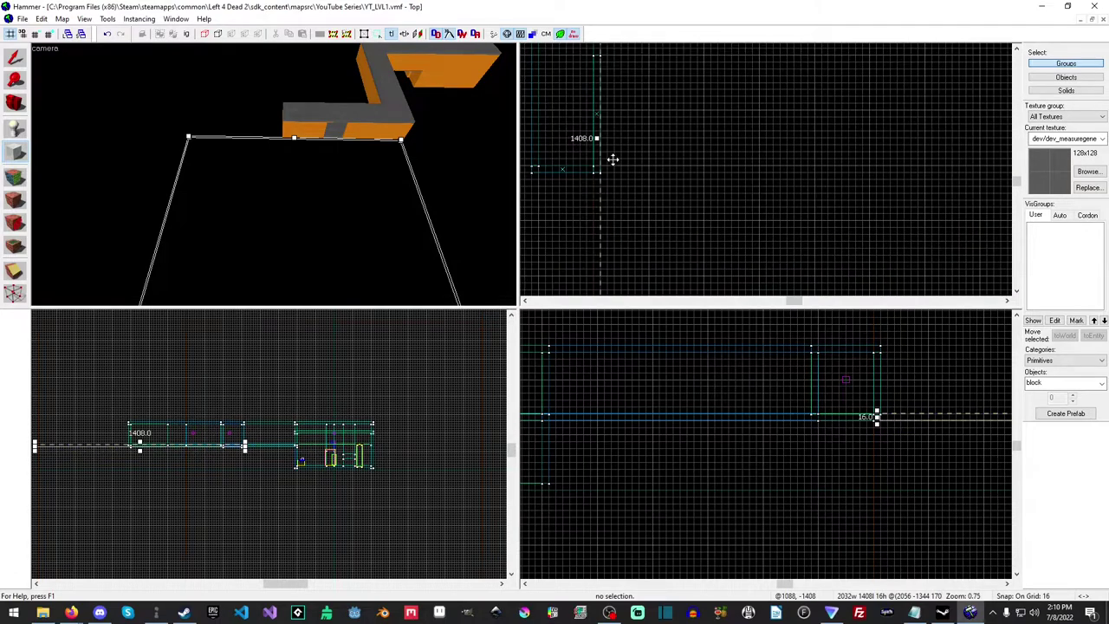
{"action": "left_click_drag", "start_coordinate": [594, 138], "coordinate": [594, 139]}
{"action": "scroll", "coordinate": [747, 153], "scroll_direction": "down", "scroll_amount": 8}
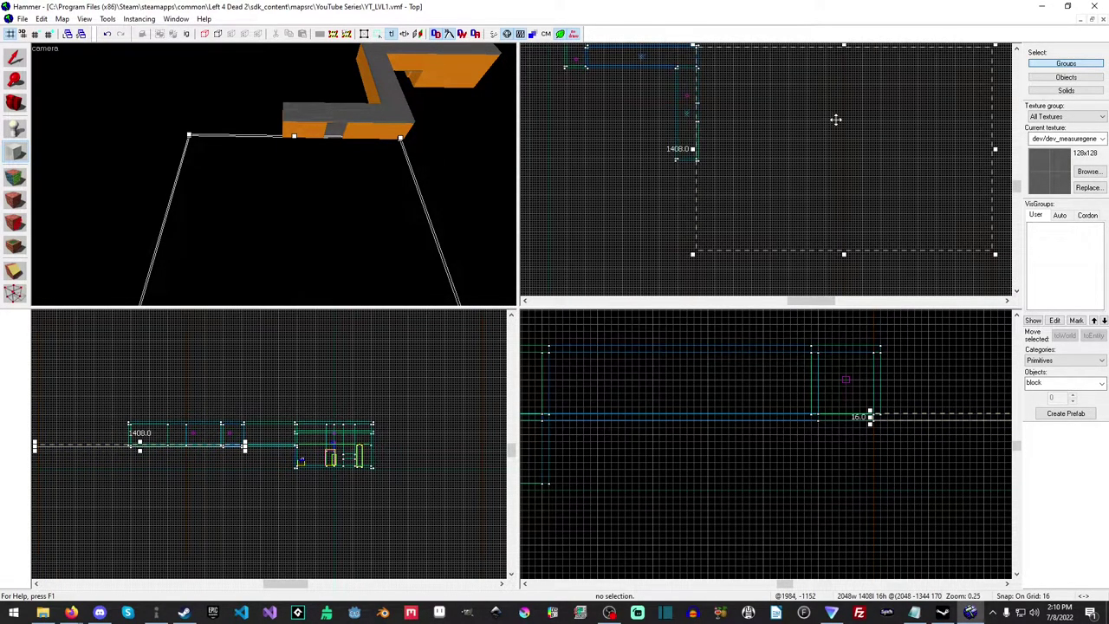
Step: Extend the floor outline north to 2048 by 2048 units, create the block and clear the selection
{"action": "middle_click_drag", "start_coordinate": [835, 119], "coordinate": [746, 232]}
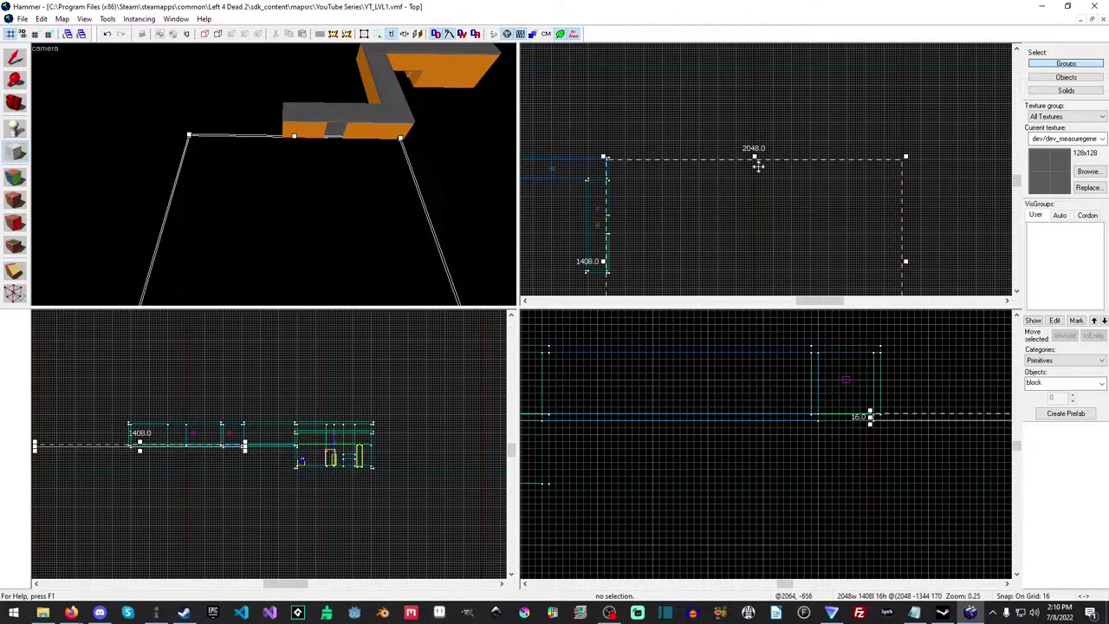
{"action": "scroll", "coordinate": [758, 166], "scroll_direction": "down", "scroll_amount": 3}
{"action": "left_click_drag", "start_coordinate": [758, 165], "coordinate": [759, 111]}
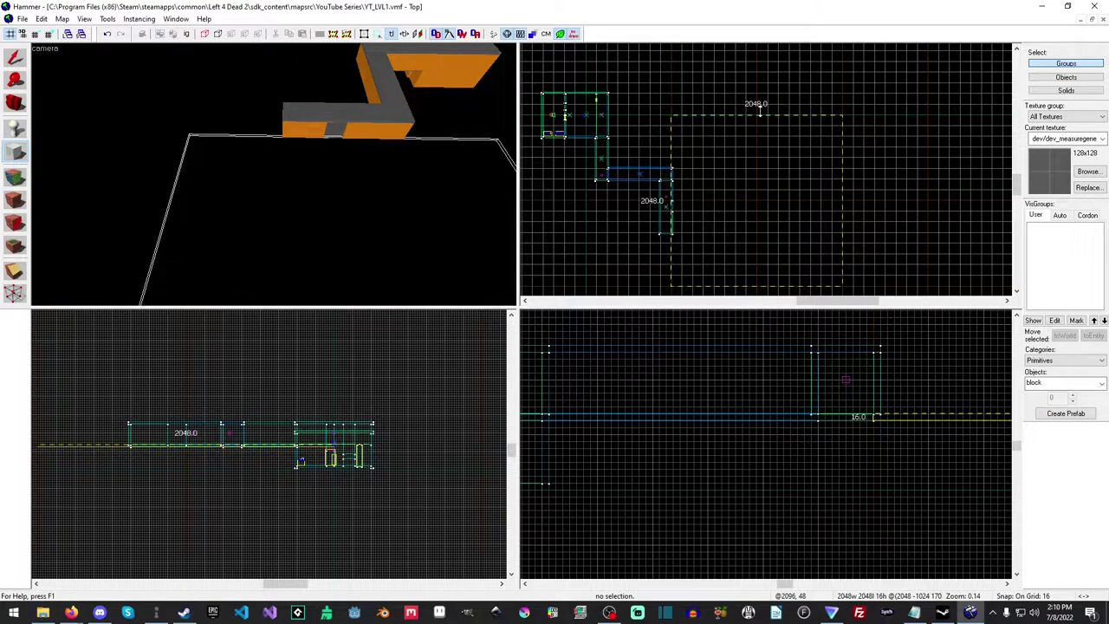
{"action": "key", "text": "z"}
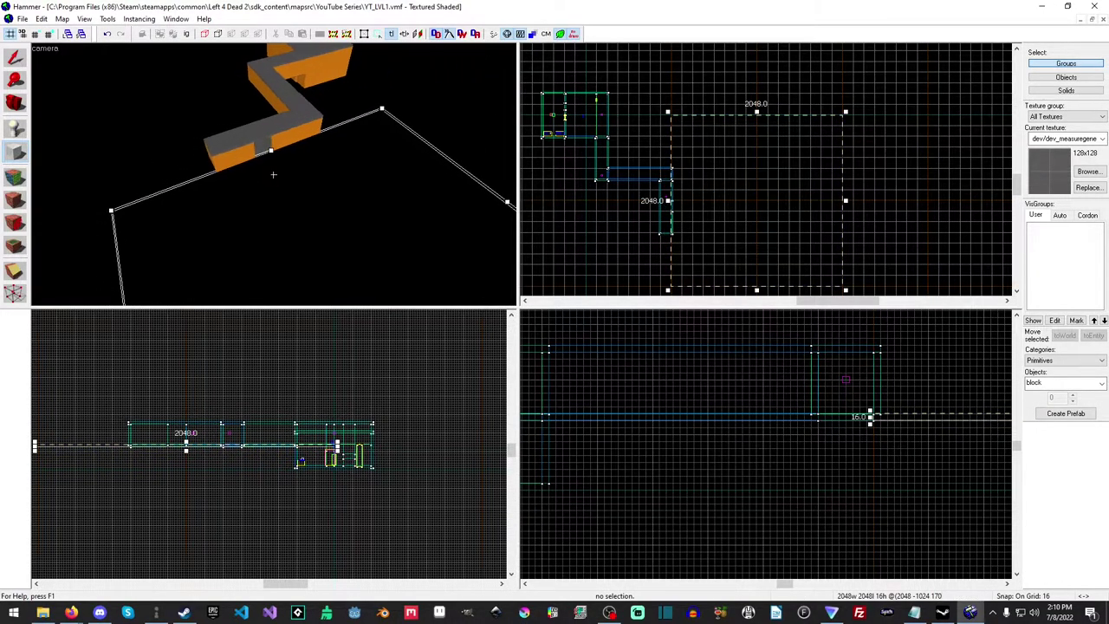
{"action": "key", "text": "w"}
{"action": "key", "text": "d"}
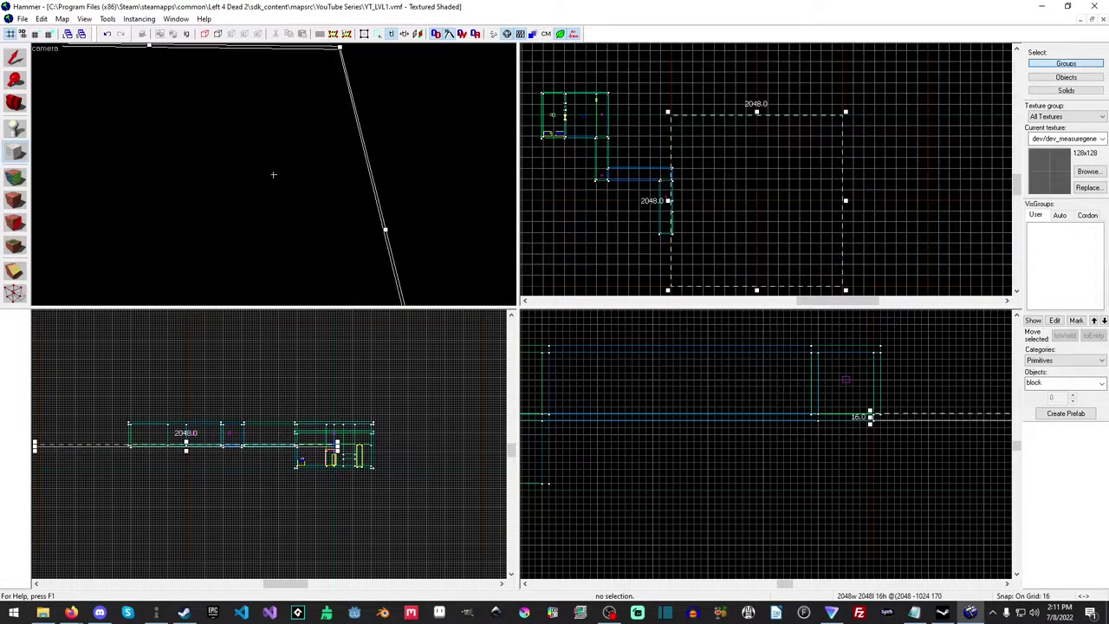
{"action": "key", "text": "a"}
{"action": "key", "text": "s"}
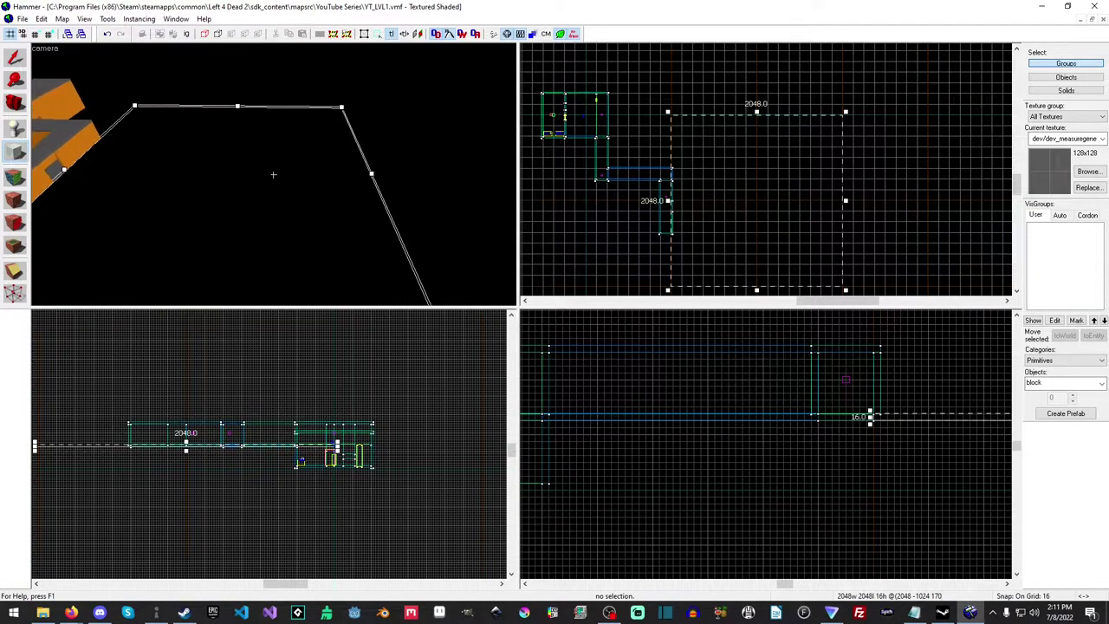
{"action": "key", "text": "z"}
{"action": "key", "text": "Return"}
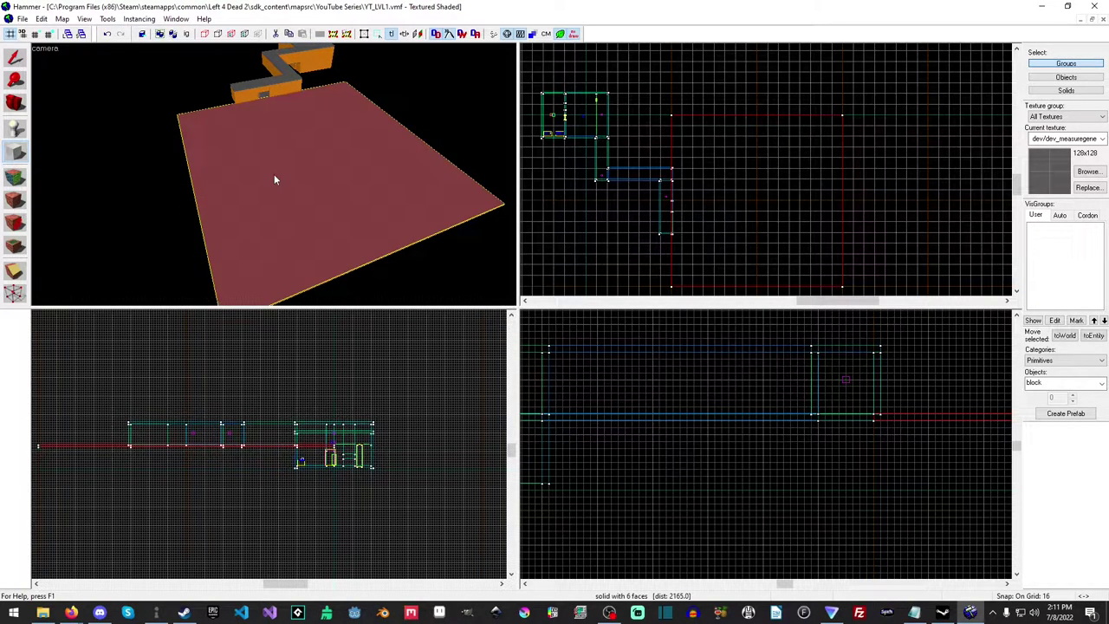
{"action": "left_click", "coordinate": [14, 57]}
{"action": "key", "text": "Escape"}
Step: Extend the east wall segment south of the opening to the south edge of the large floor
{"action": "key", "text": "z"}
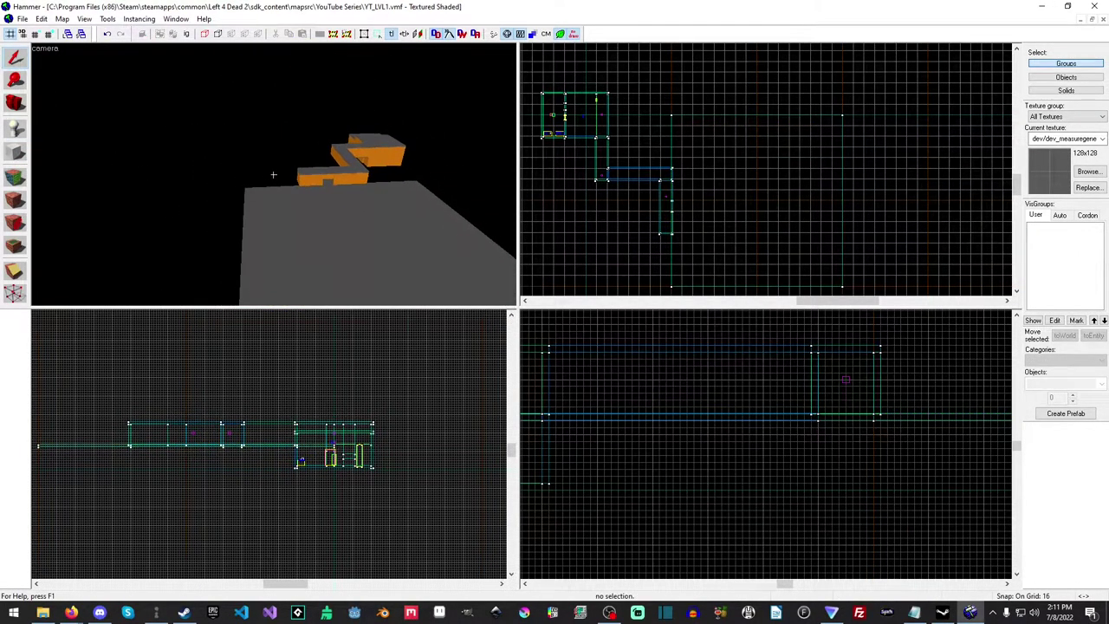
{"action": "key", "text": "w"}
{"action": "key", "text": "z"}
{"action": "left_click", "coordinate": [358, 201]}
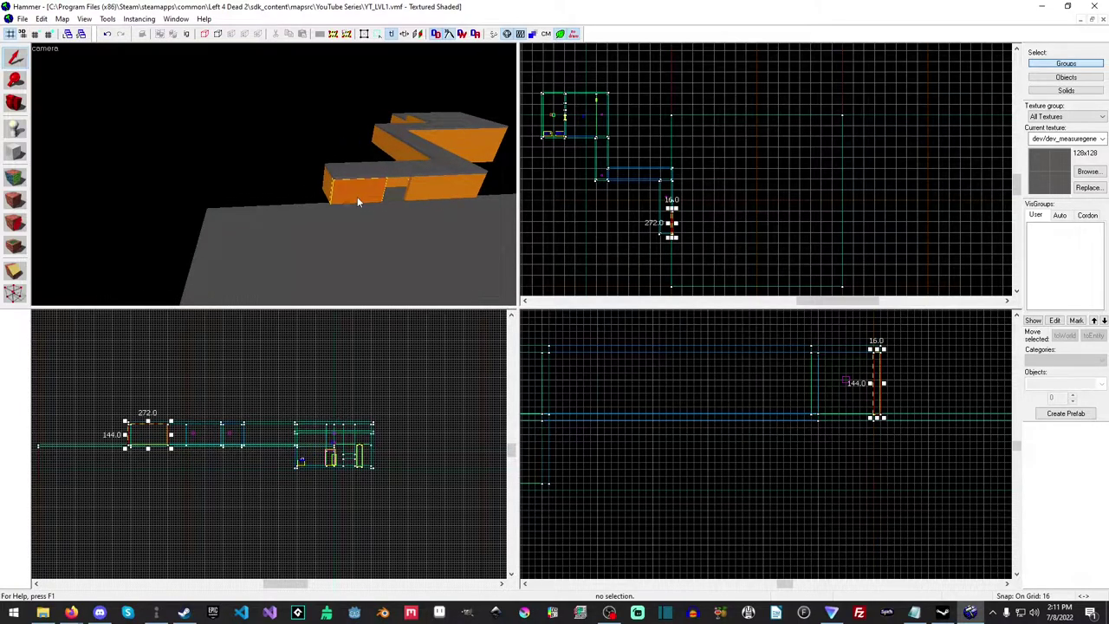
{"action": "scroll", "coordinate": [673, 256], "scroll_direction": "up", "scroll_amount": 6}
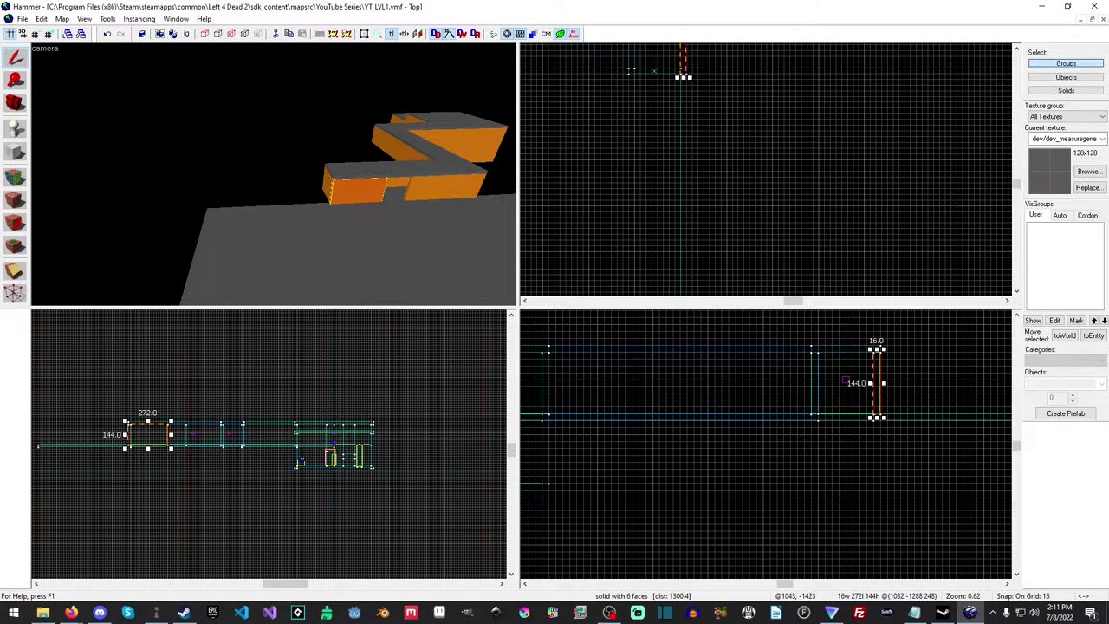
{"action": "left_click_drag", "start_coordinate": [684, 78], "coordinate": [685, 282]}
{"action": "middle_click_drag", "start_coordinate": [758, 234], "coordinate": [753, 84]}
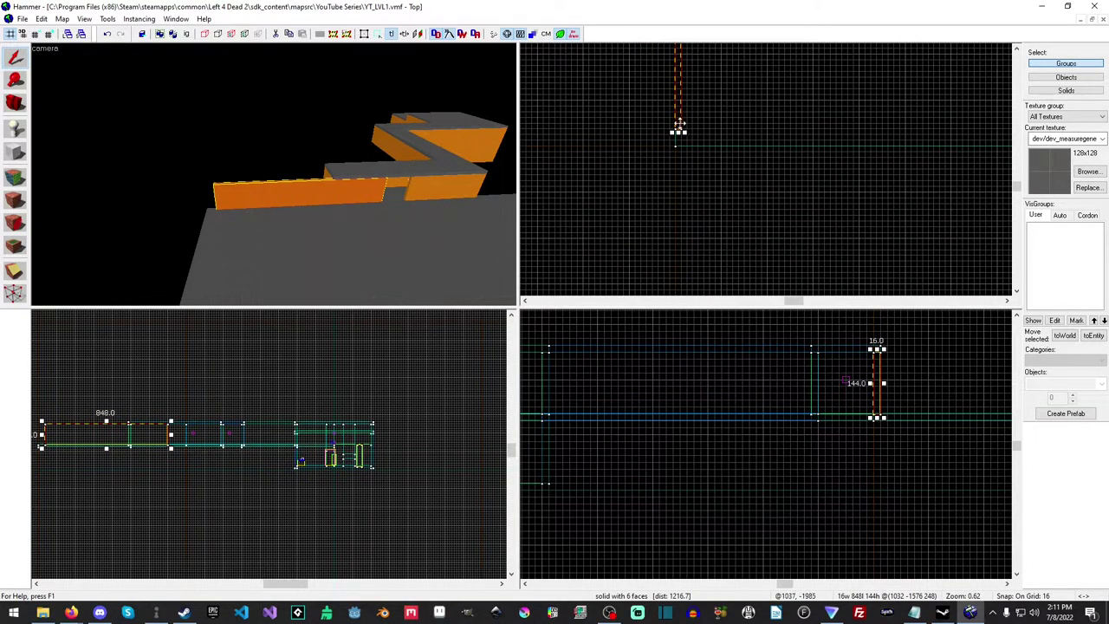
{"action": "left_click_drag", "start_coordinate": [678, 134], "coordinate": [681, 150]}
Step: Extend the wall segment north of the opening to the floor's north edge, making it 1024 units long
{"action": "middle_click_drag", "start_coordinate": [683, 150], "coordinate": [666, 450]}
{"action": "left_click", "coordinate": [453, 196]}
{"action": "middle_click_drag", "start_coordinate": [745, 106], "coordinate": [749, 383]}
{"action": "mouse_move", "coordinate": [667, 219]}
{"action": "left_mouse_down"}
{"action": "mouse_move", "coordinate": [668, 52]}
{"action": "mouse_move", "coordinate": [667, 63]}
{"action": "left_mouse_up"}
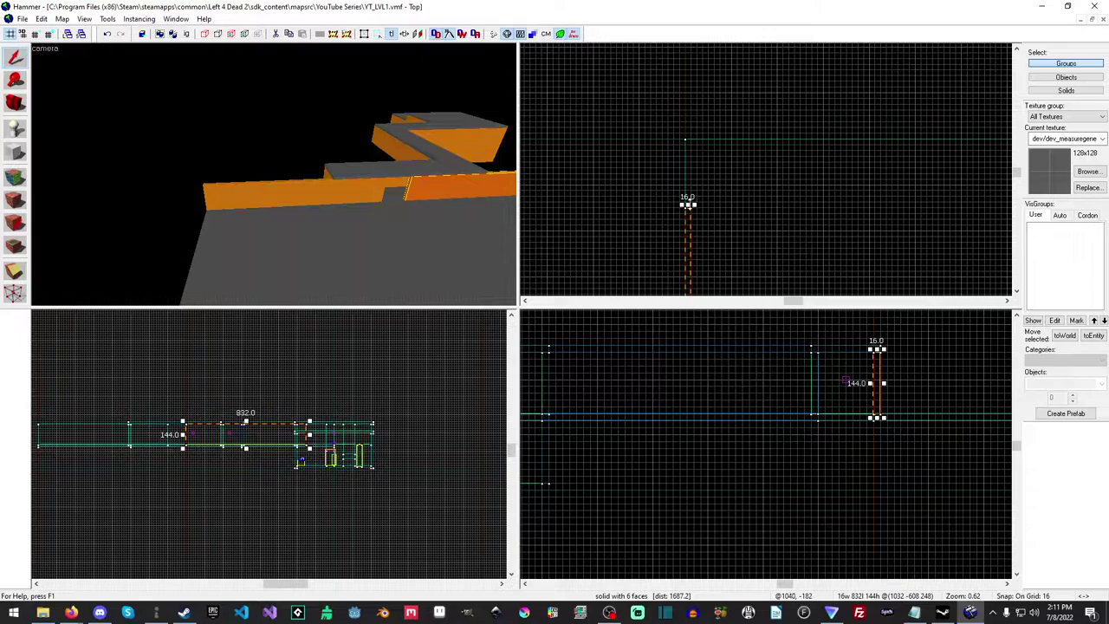
{"action": "left_click_drag", "start_coordinate": [687, 204], "coordinate": [687, 136]}
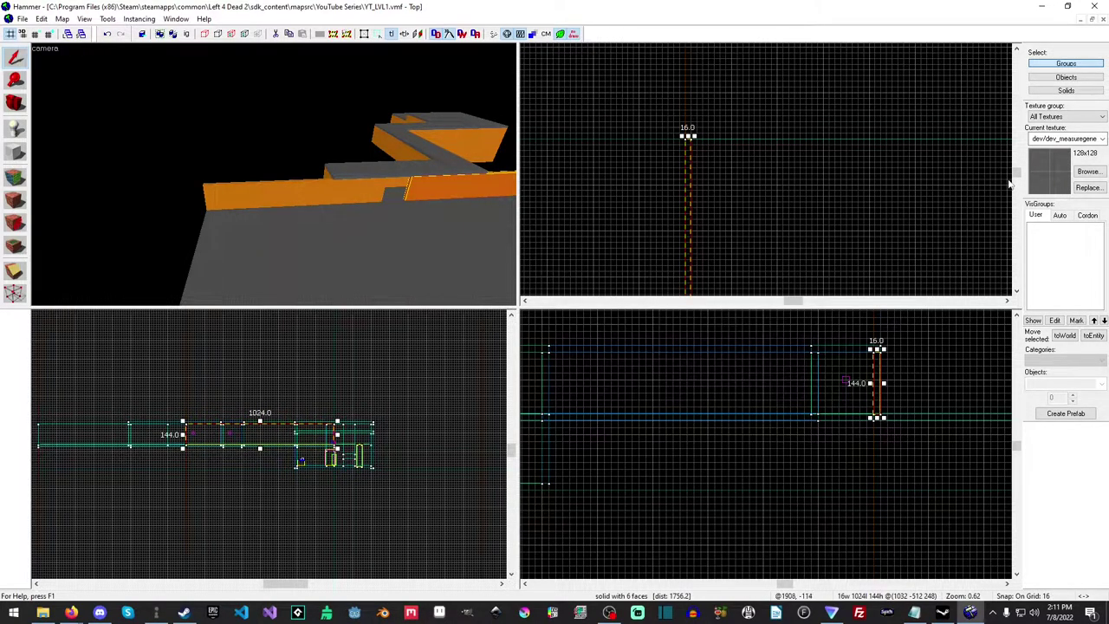
Step: Using dev/dev_measuregeneric01, create a wall block 2048 wide, 16 long and 144 high along the outside of the floor's north edge
{"action": "left_click", "coordinate": [1099, 171]}
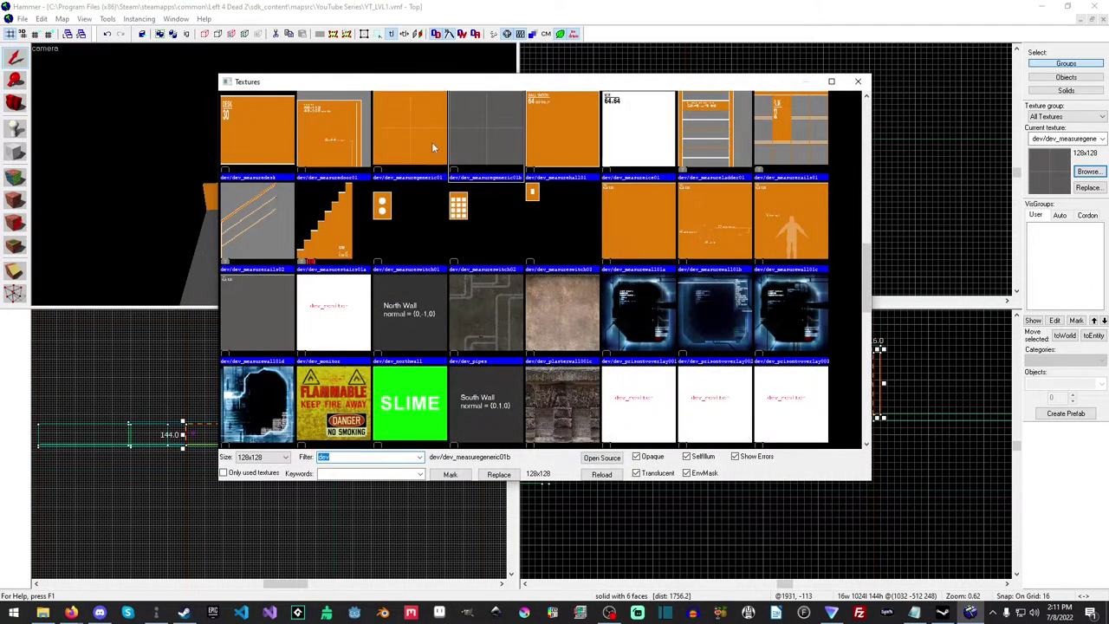
{"action": "double_click", "coordinate": [432, 147]}
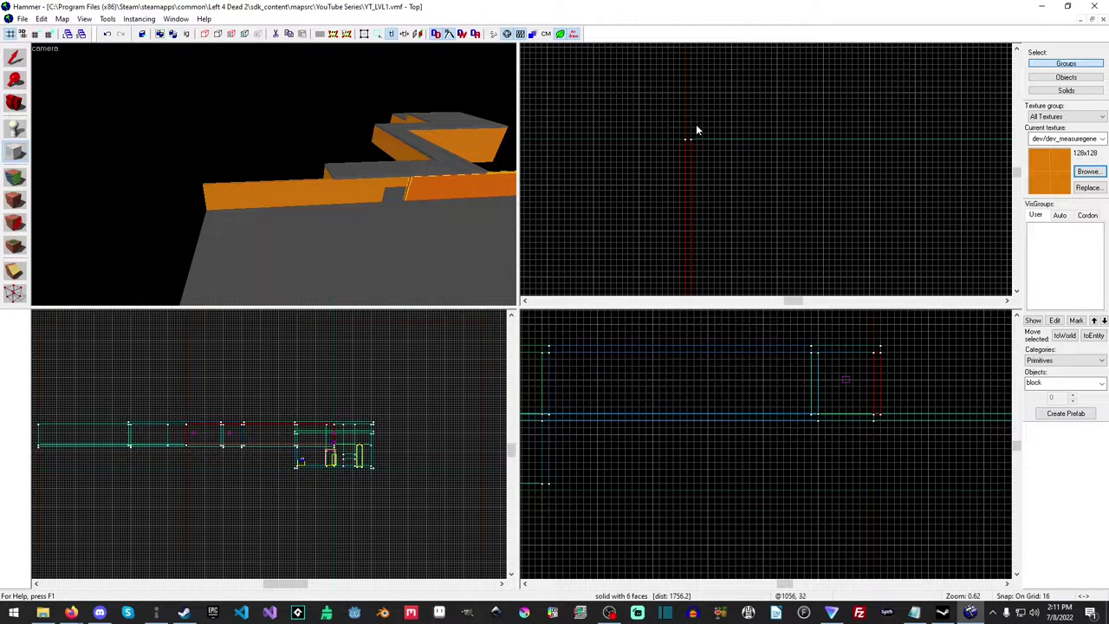
{"action": "left_click_drag", "start_coordinate": [688, 130], "coordinate": [769, 145]}
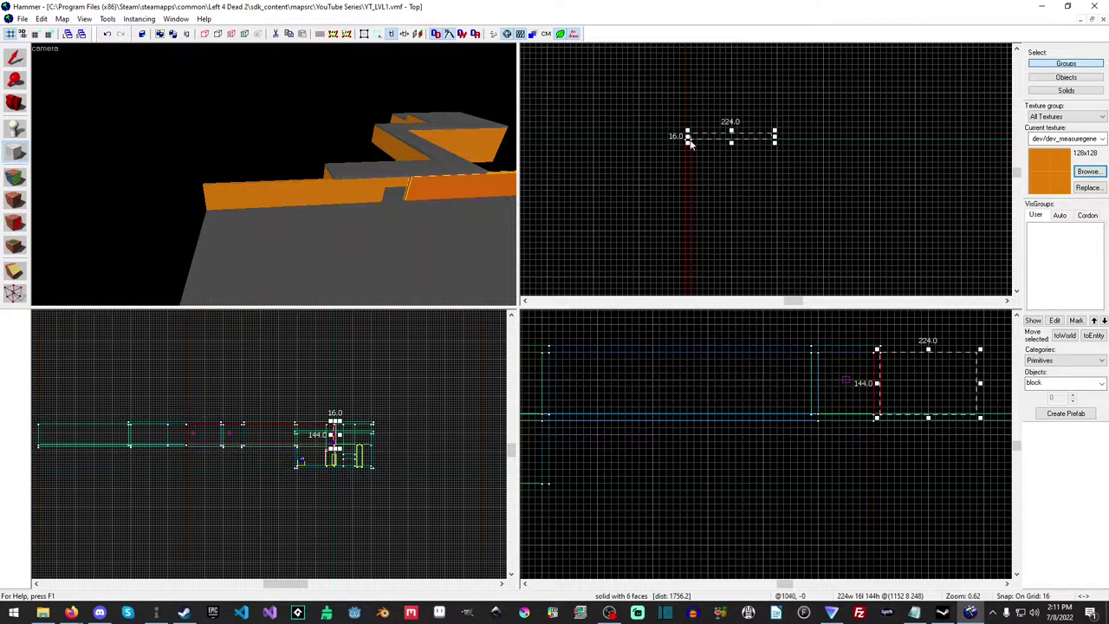
{"action": "left_click_drag", "start_coordinate": [691, 137], "coordinate": [685, 138]}
{"action": "scroll", "coordinate": [834, 178], "scroll_direction": "down", "scroll_amount": 2}
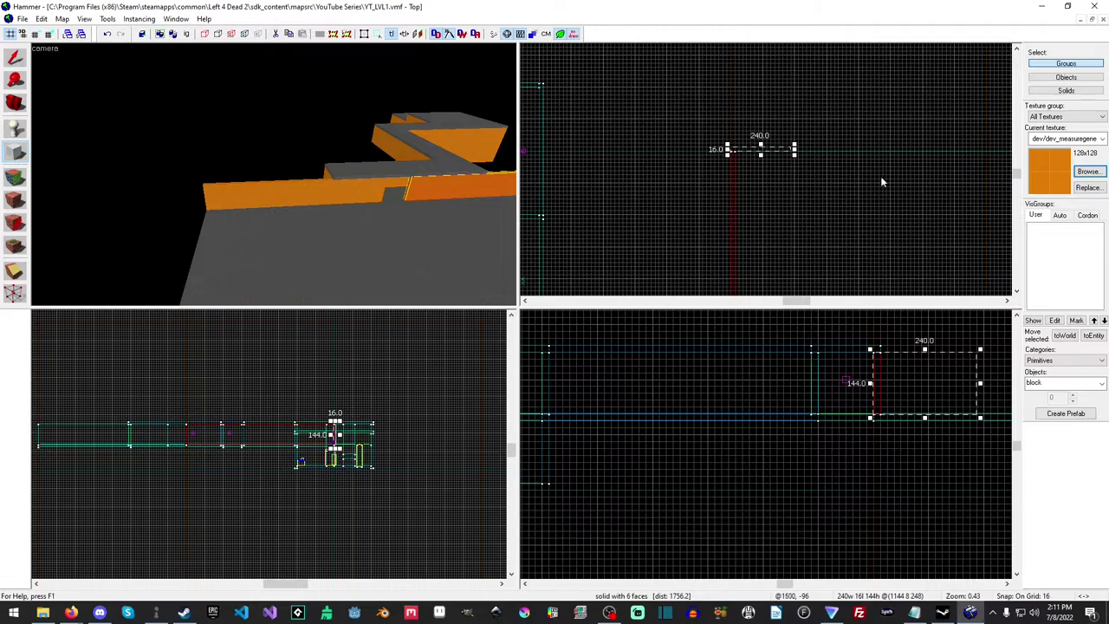
{"action": "key", "text": "z"}
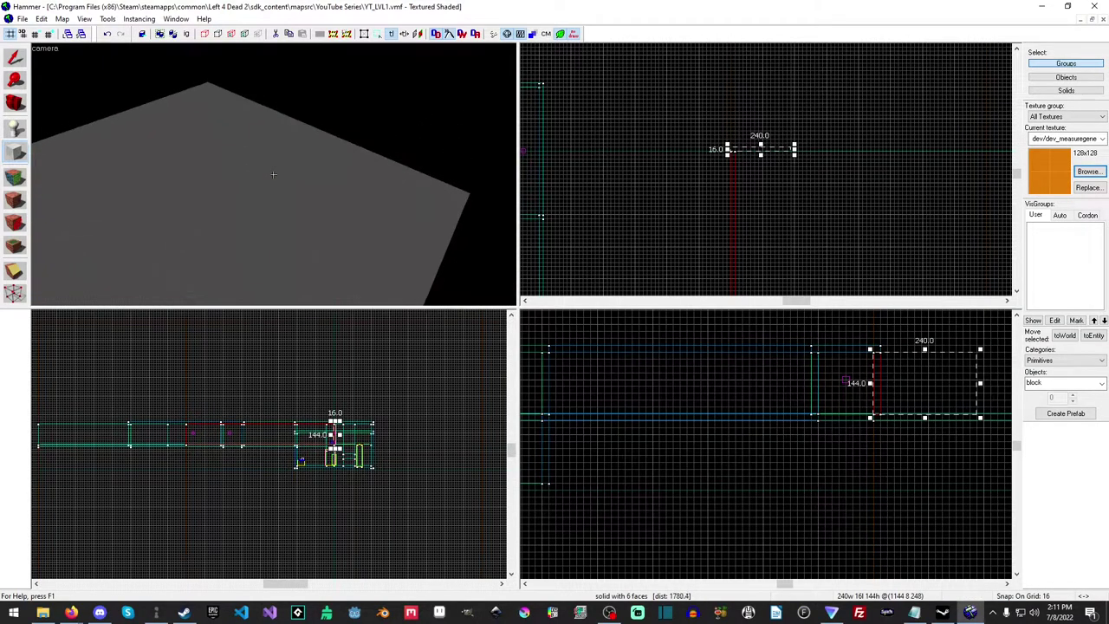
{"action": "key", "text": "s"}
{"action": "left_click_drag", "start_coordinate": [940, 168], "coordinate": [737, 219]}
{"action": "scroll", "coordinate": [738, 154], "scroll_direction": "up", "scroll_amount": 4}
{"action": "left_click_drag", "start_coordinate": [726, 150], "coordinate": [799, 134]}
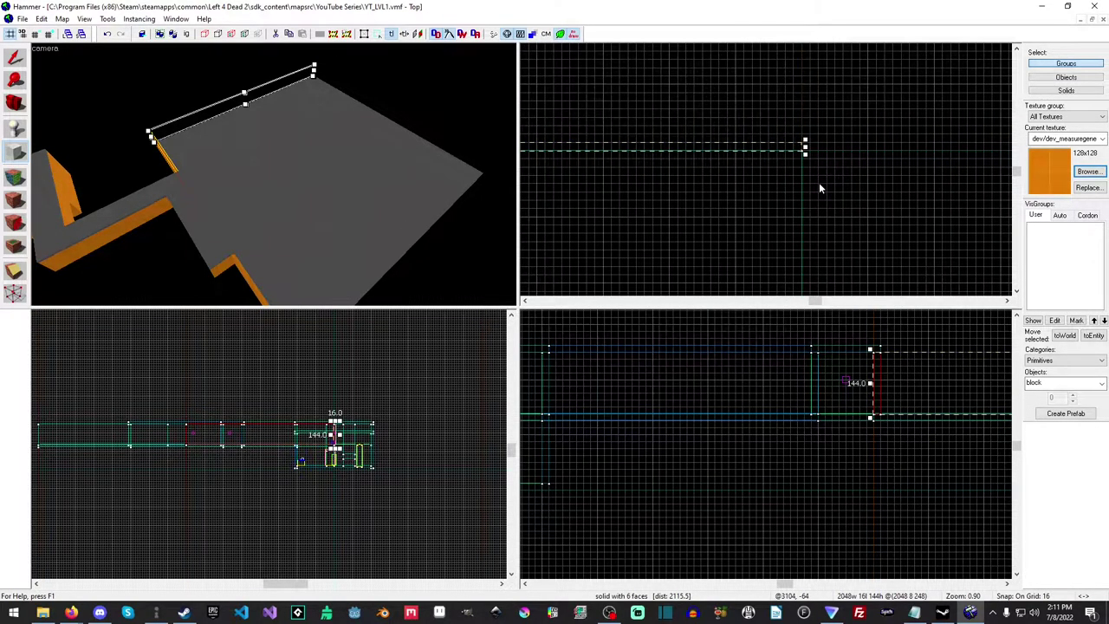
{"action": "key", "text": "Return"}
Step: Create a wall block 16 wide, 2064 long and 144 high along the outside of the floor's east edge
{"action": "mouse_move", "coordinate": [804, 142]}
{"action": "left_mouse_down"}
{"action": "mouse_move", "coordinate": [813, 192]}
{"action": "mouse_move", "coordinate": [794, 576]}
{"action": "mouse_move", "coordinate": [826, 256]}
{"action": "mouse_move", "coordinate": [816, 199]}
{"action": "left_mouse_up"}
{"action": "key", "text": "Return"}
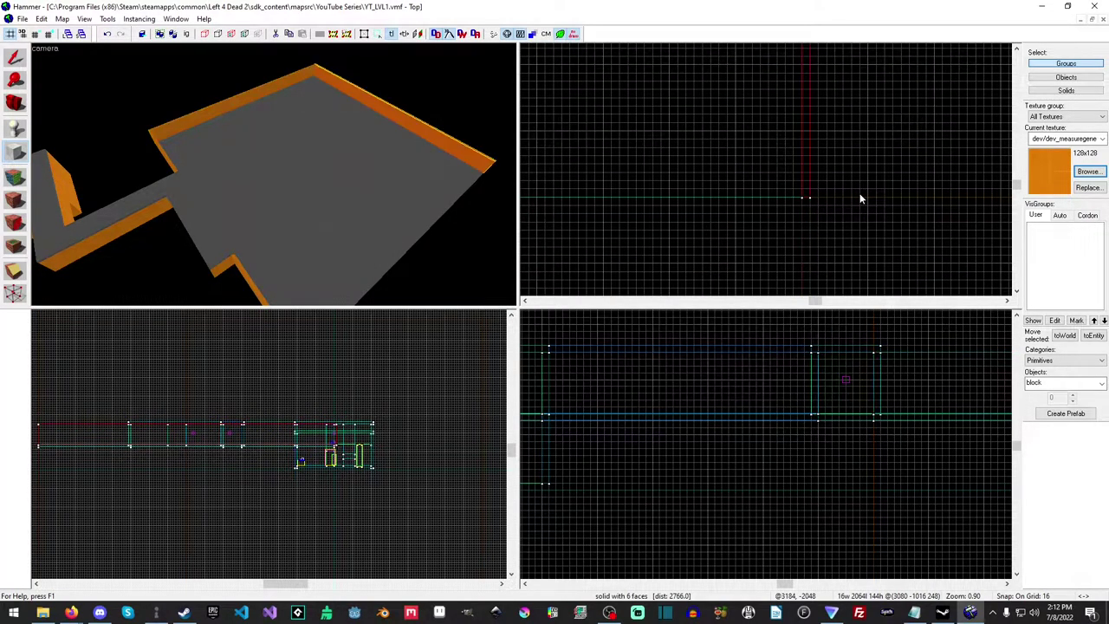